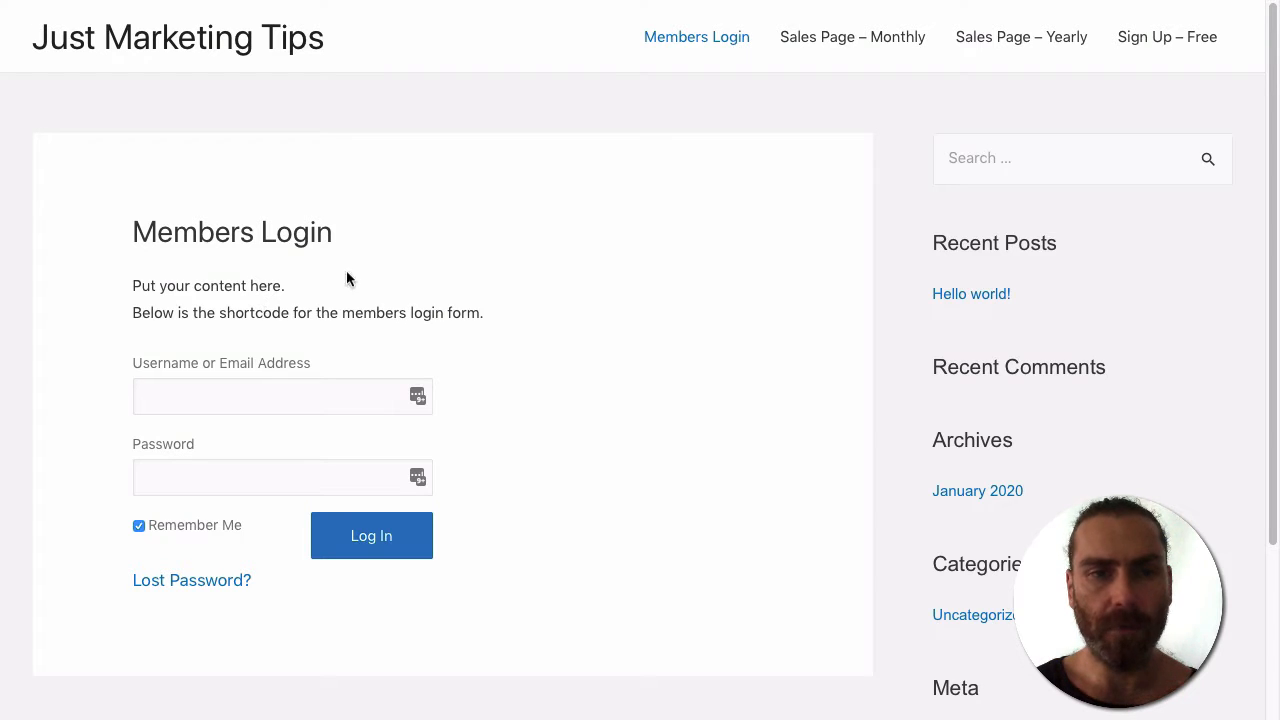
Examine the placeholder text, login form area and logged-in welcome message on the published Members Login page
drag(131, 286, 503, 300)
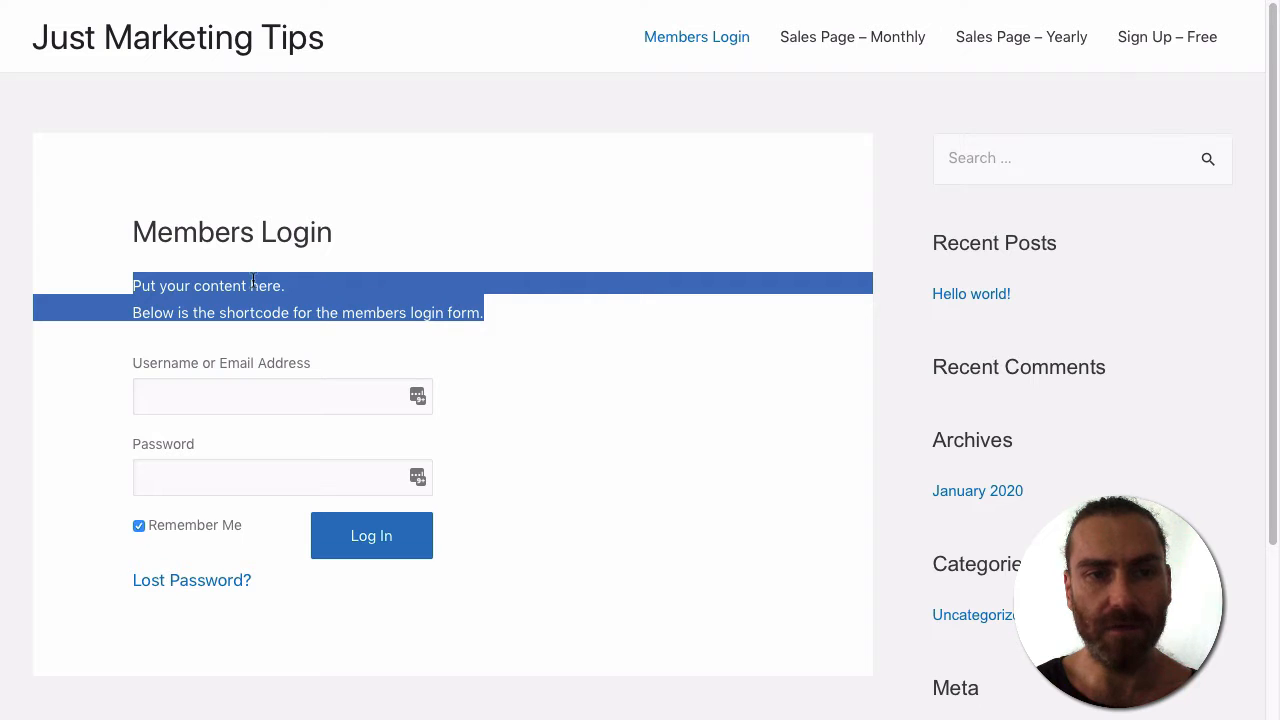
drag(133, 285, 510, 311)
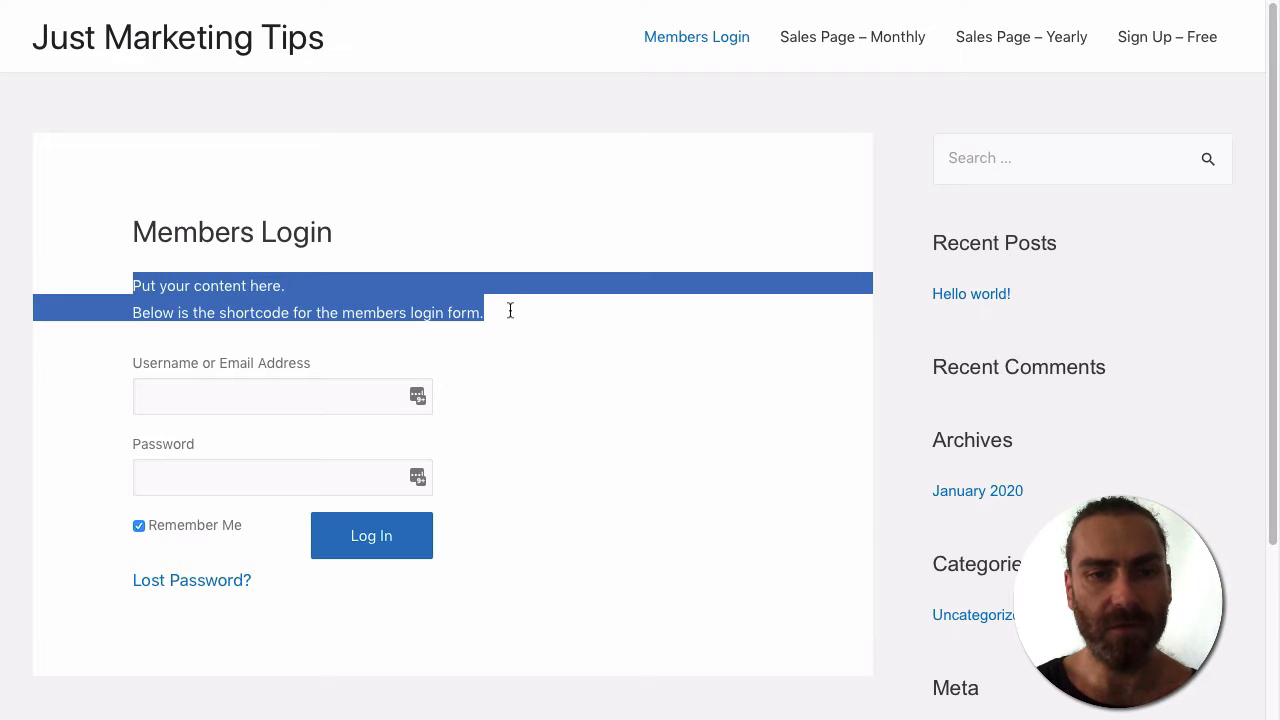
click(536, 332)
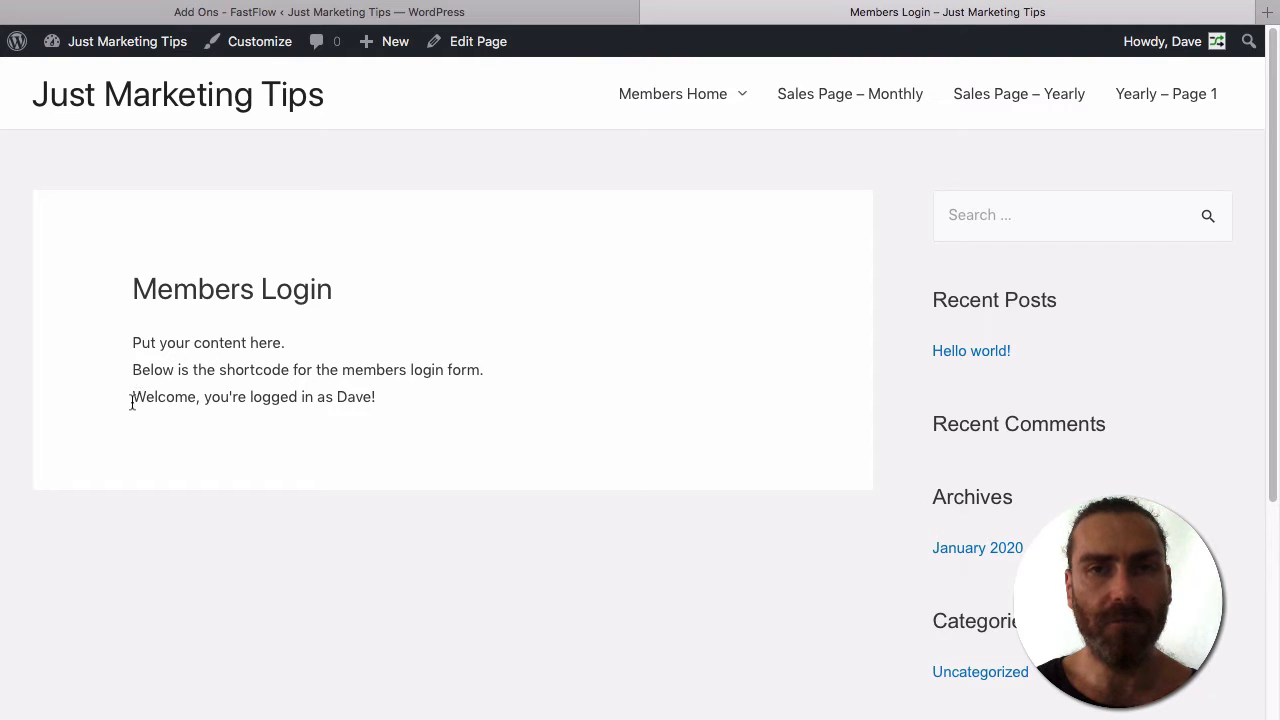
drag(131, 403, 363, 416)
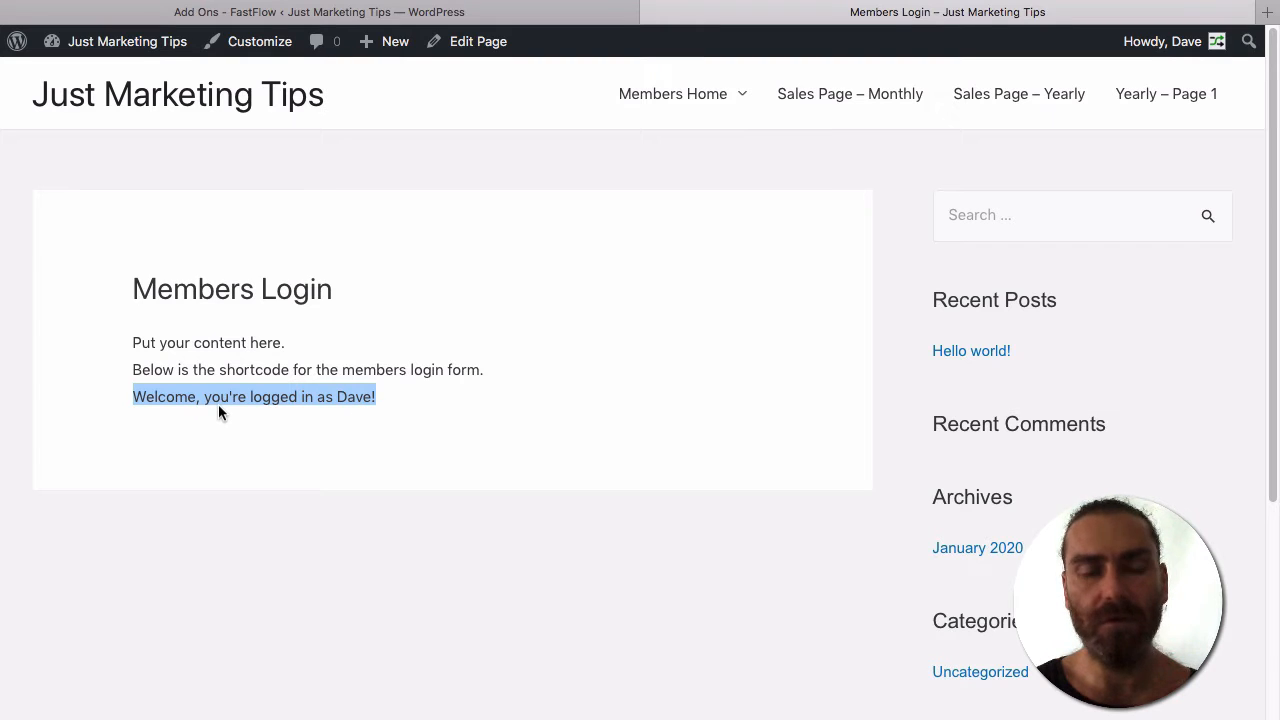
click(395, 405)
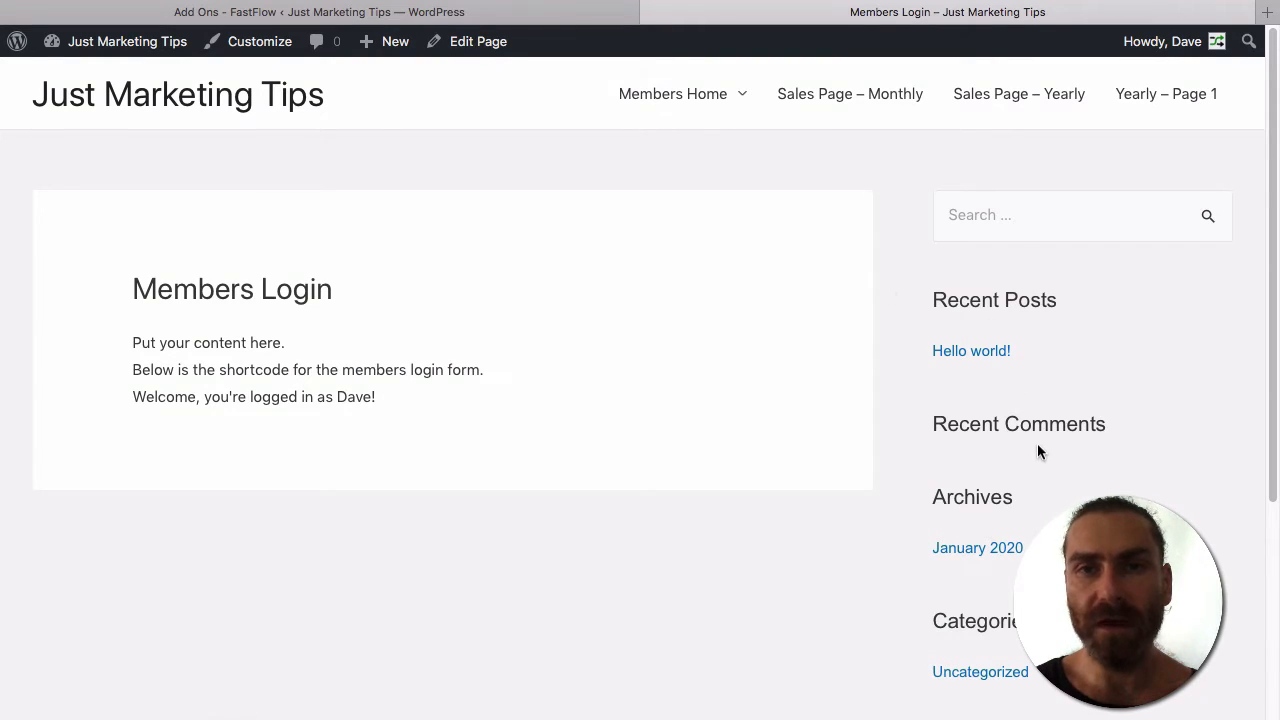
scroll(1037, 451, down, 3)
scroll(1037, 451, up, 3)
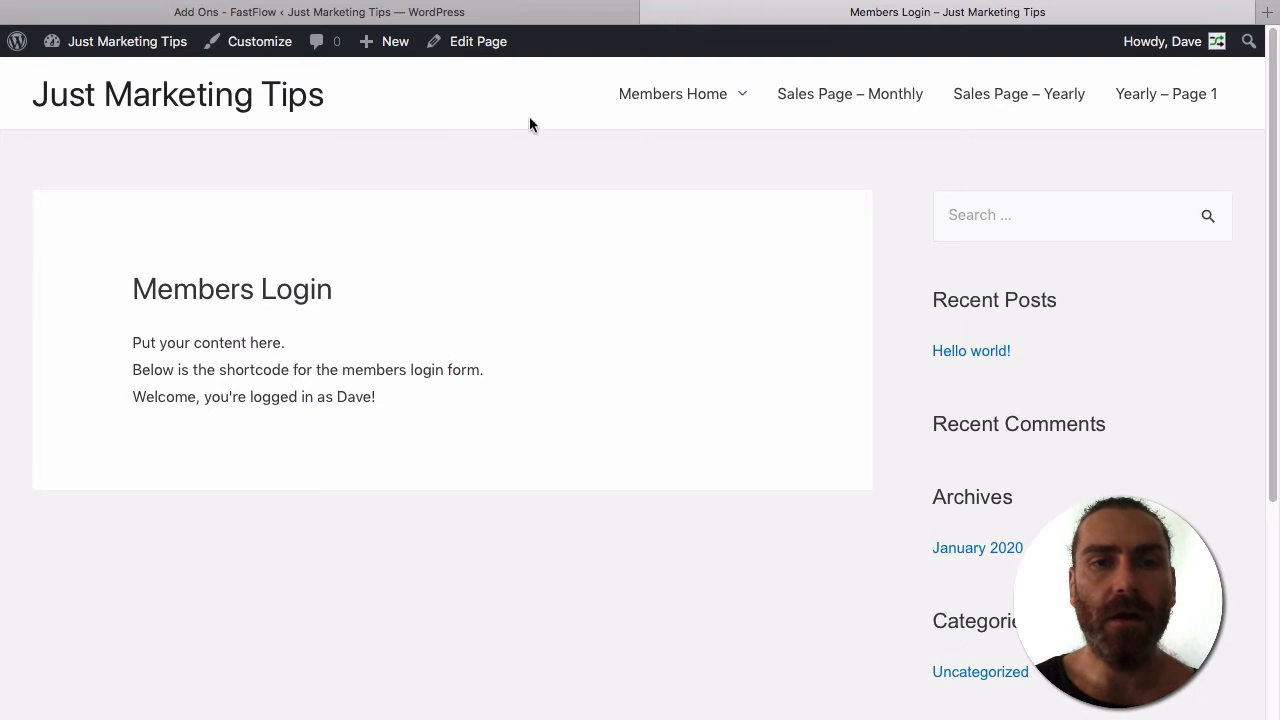
Open the Members Login page for editing and delete the two placeholder lines above the login form shortcode
click(475, 45)
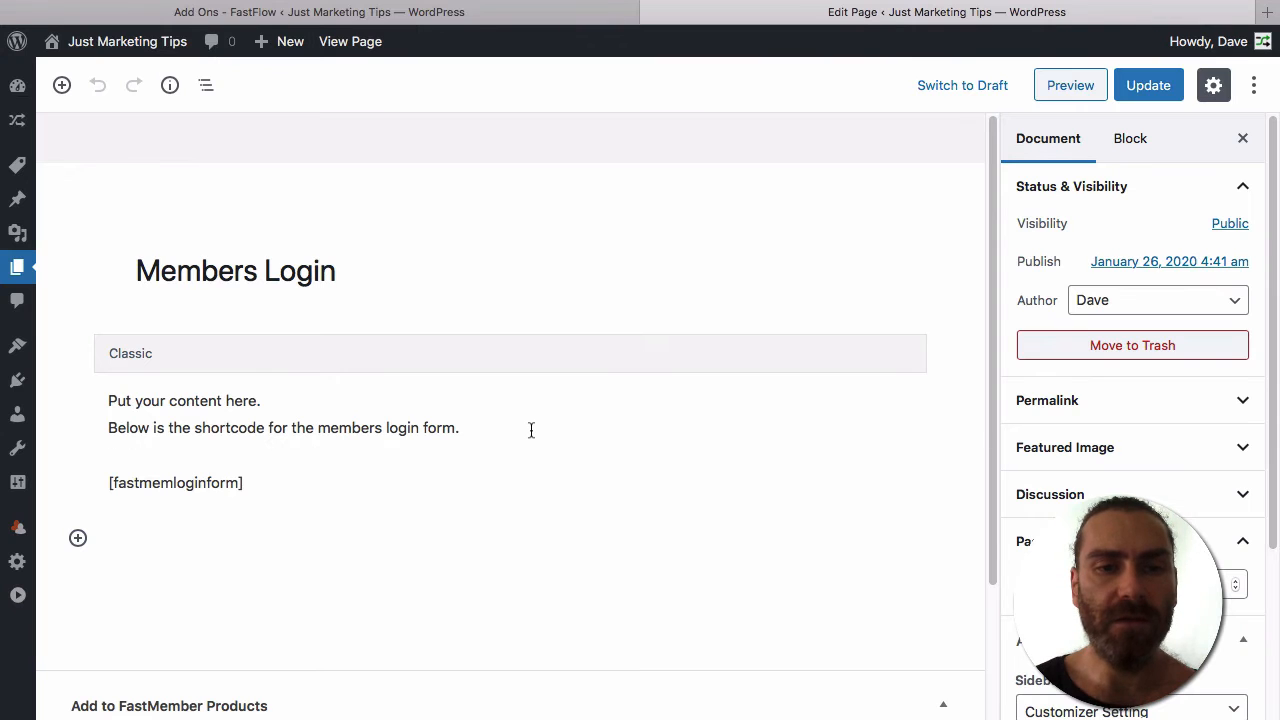
click(514, 374)
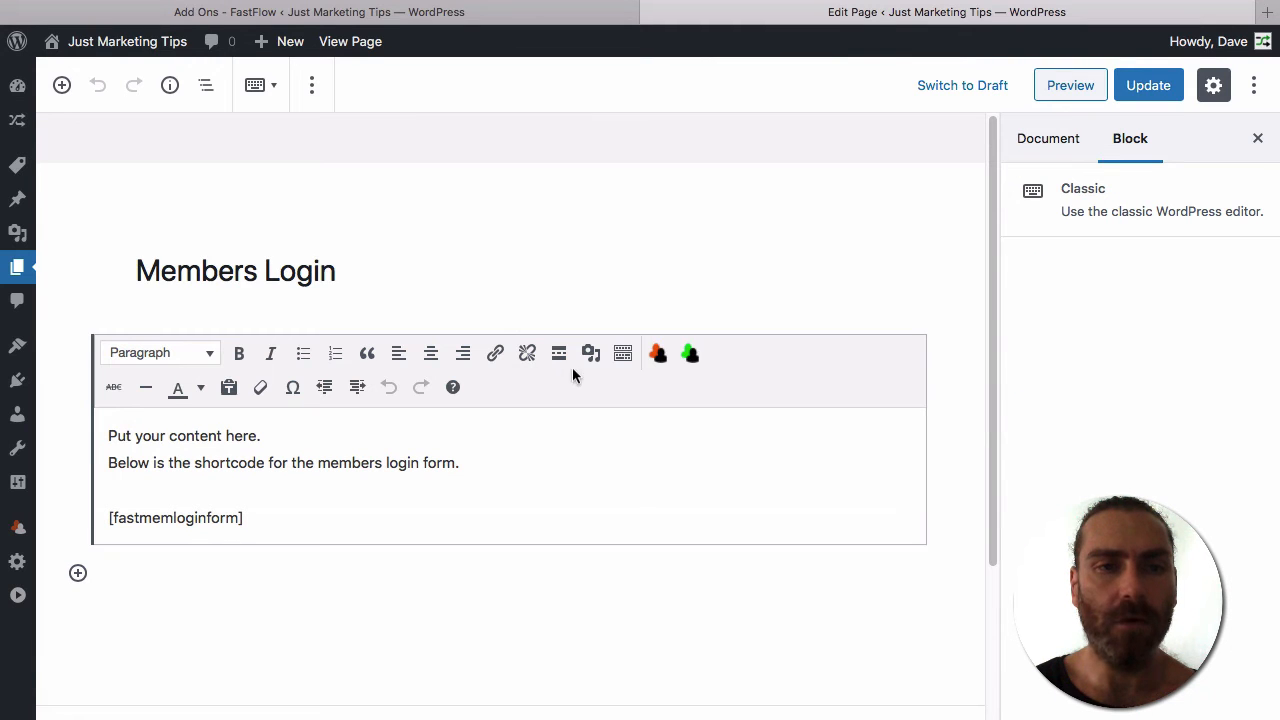
scroll(451, 291, down, 2)
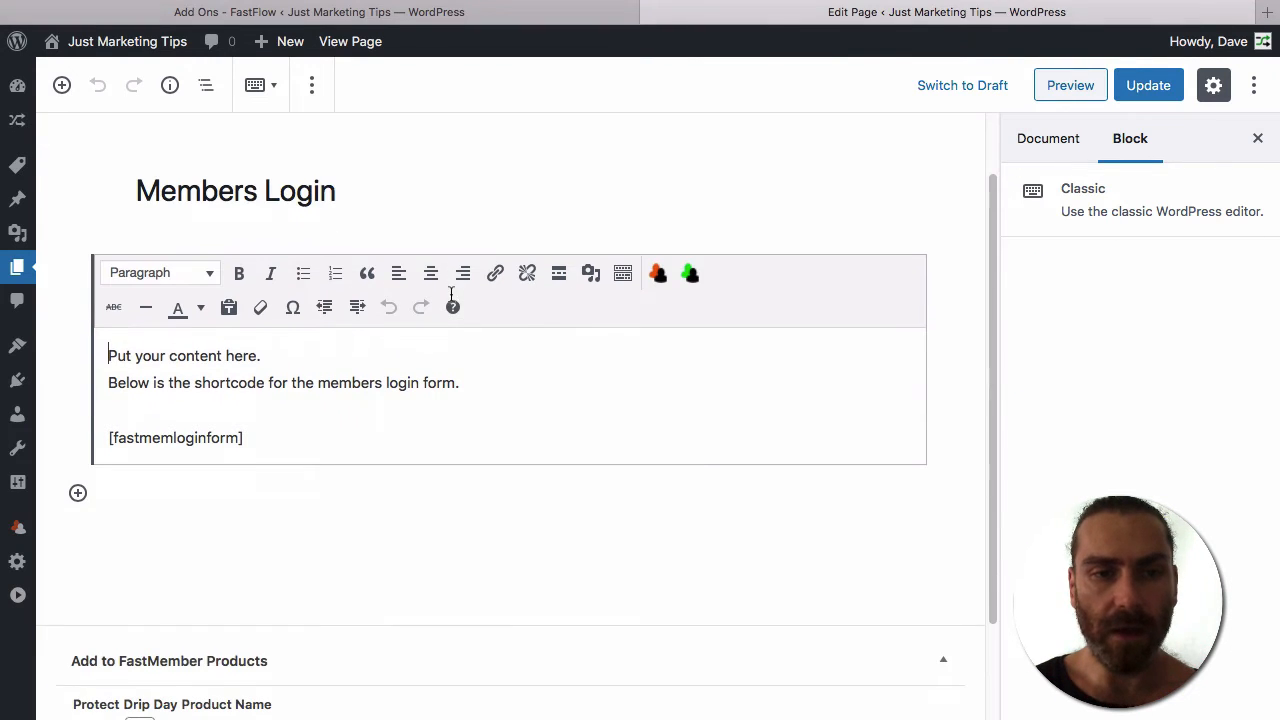
scroll(540, 389, up, 1)
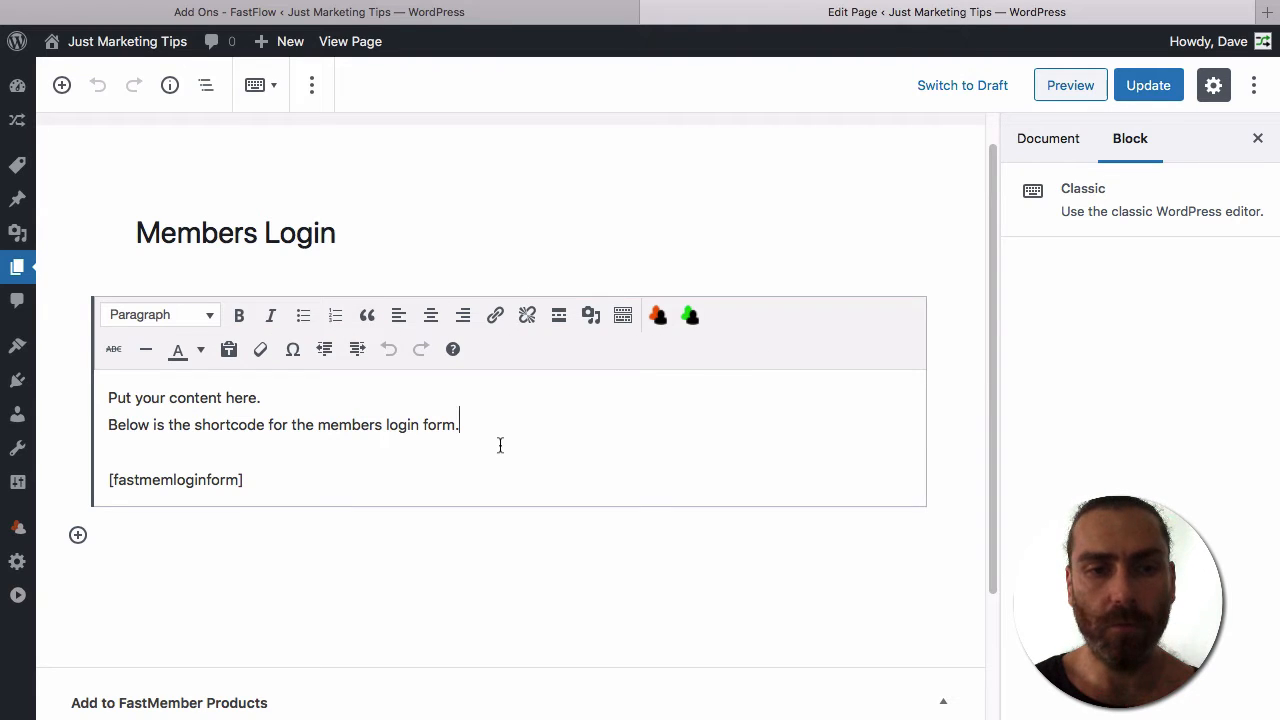
drag(494, 440, 104, 375)
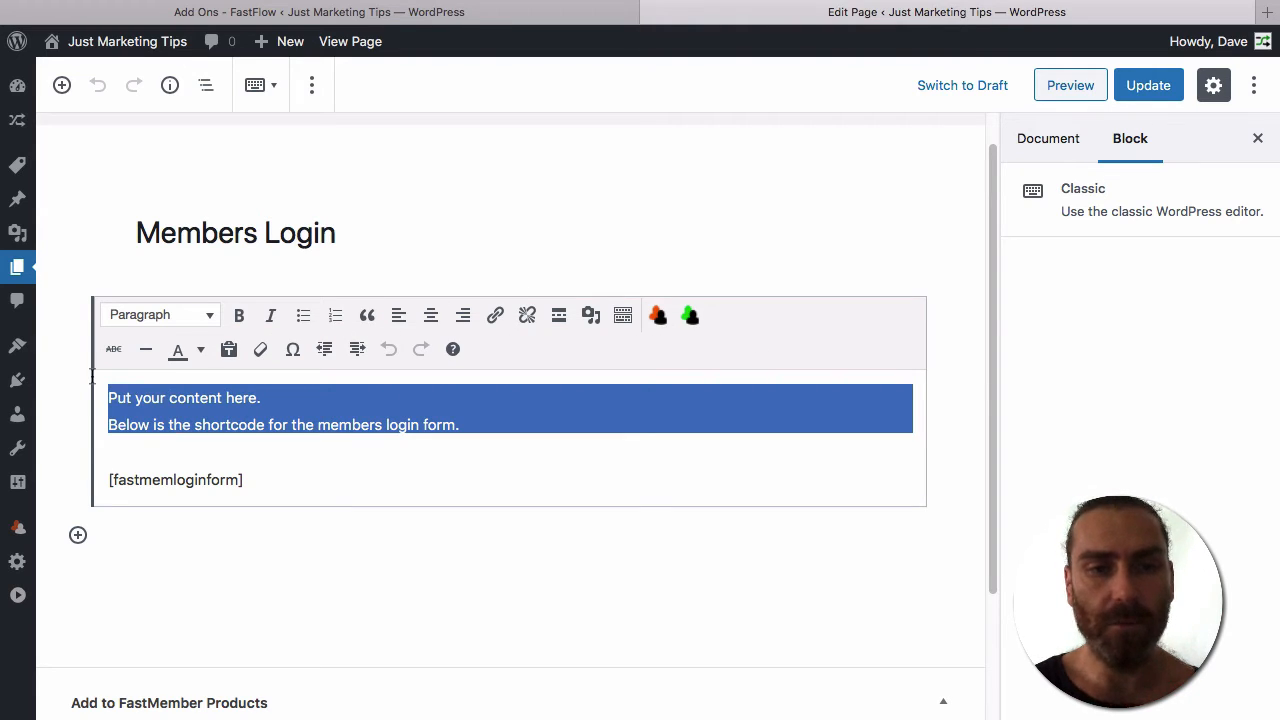
key(BackSpace)
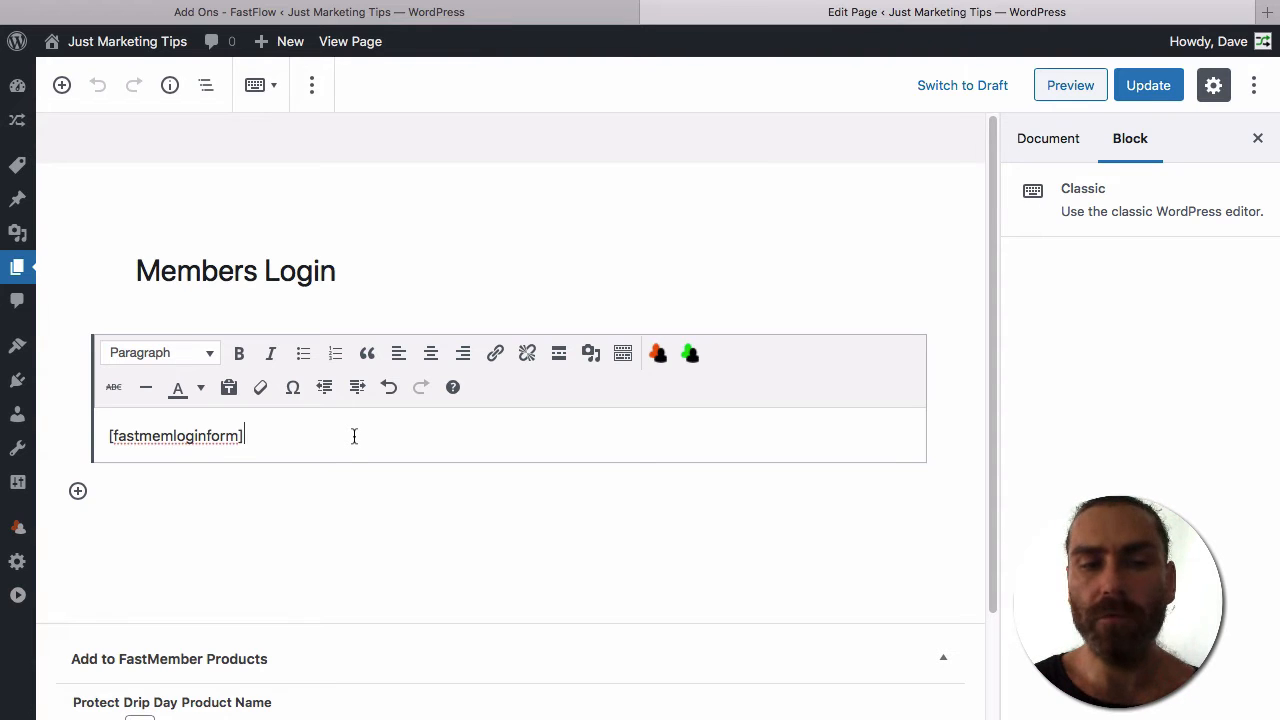
Replace the existing shortcode with a newly inserted Login Form shortcode, leaving the optional product unselected
drag(354, 436, 92, 414)
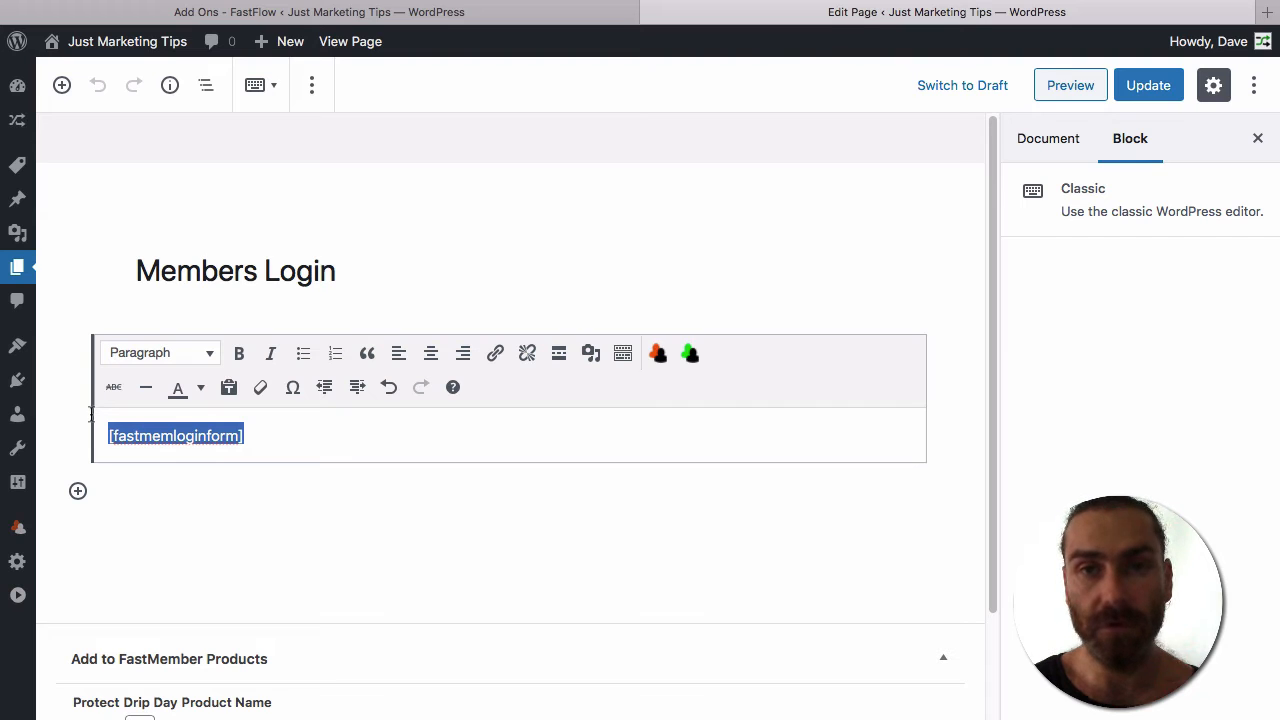
key(BackSpace)
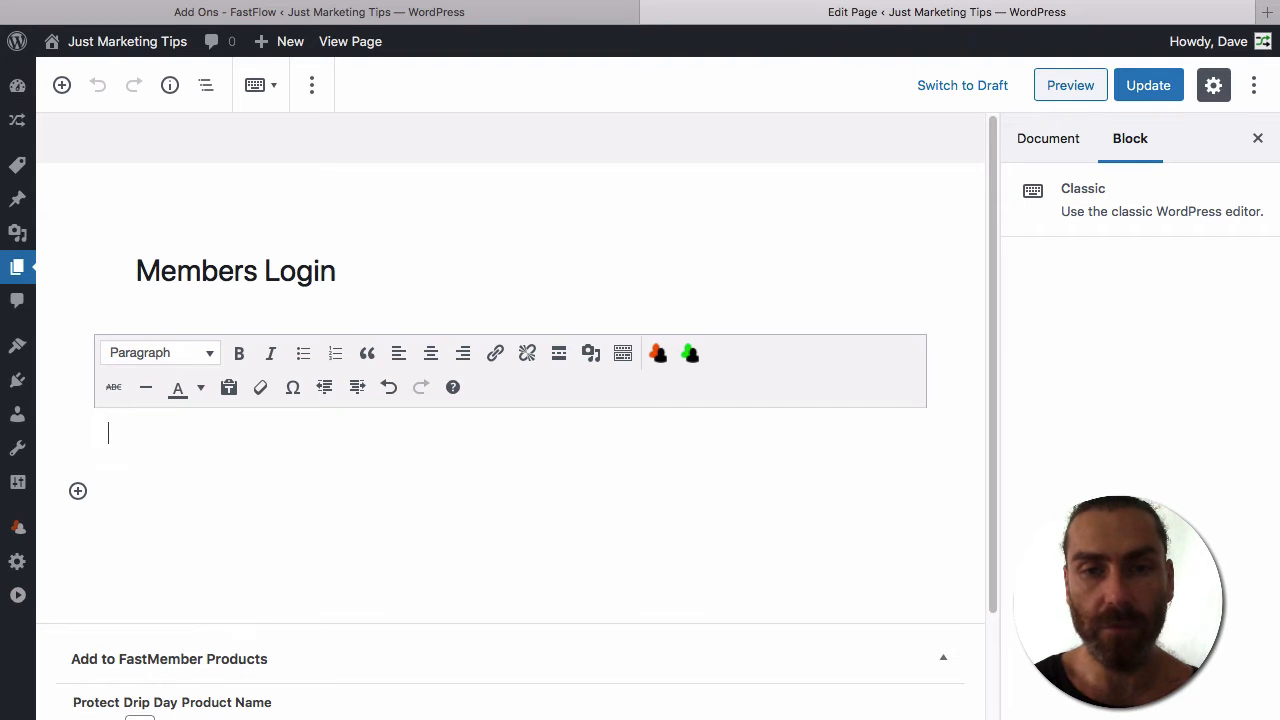
click(660, 355)
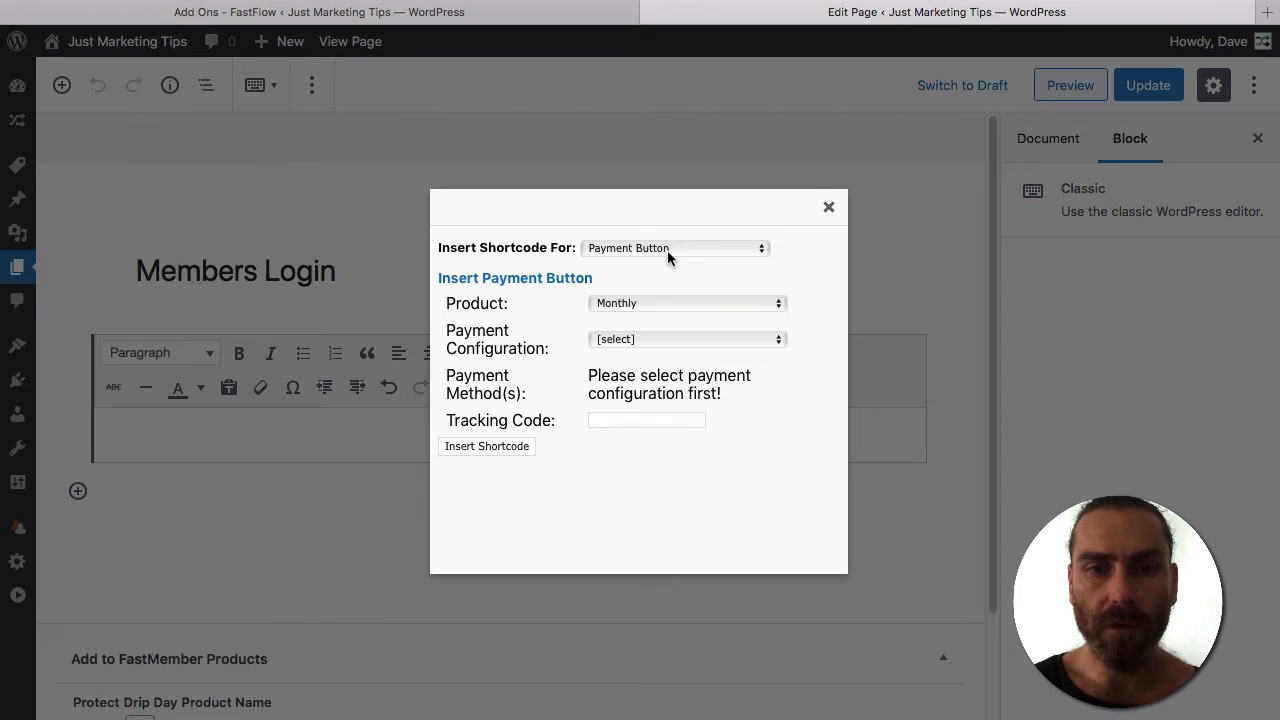
click(664, 250)
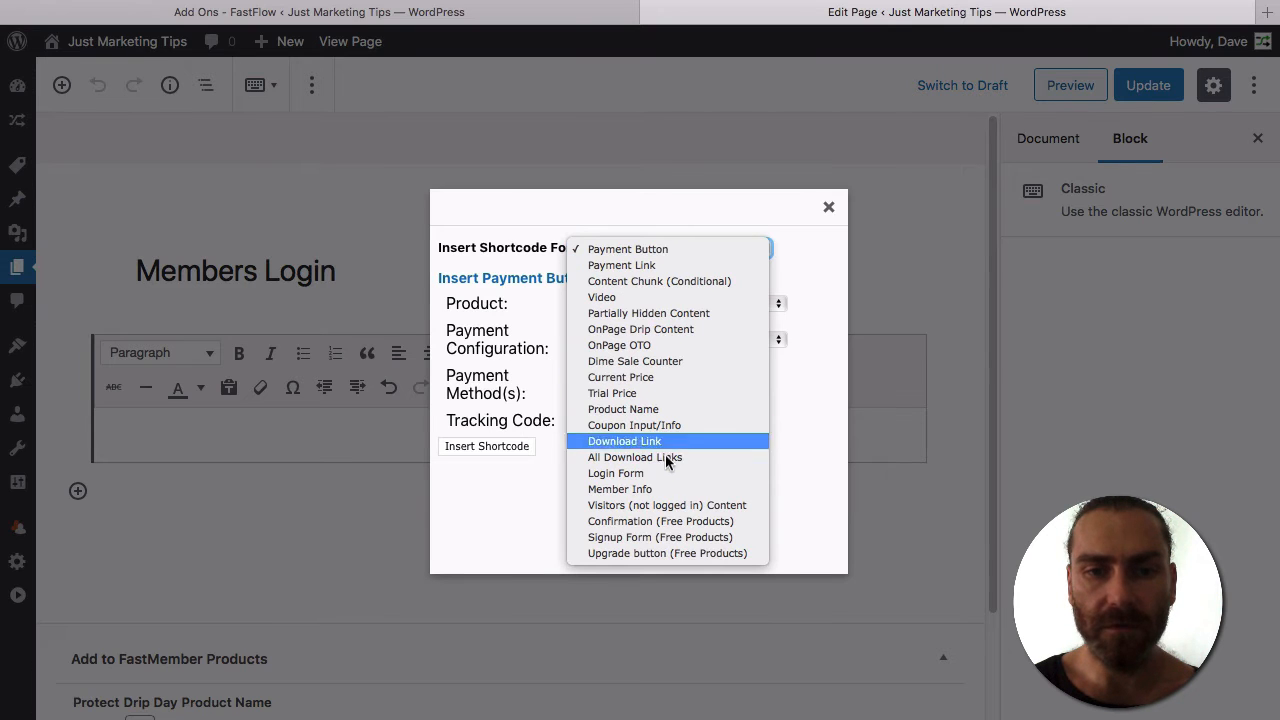
click(665, 476)
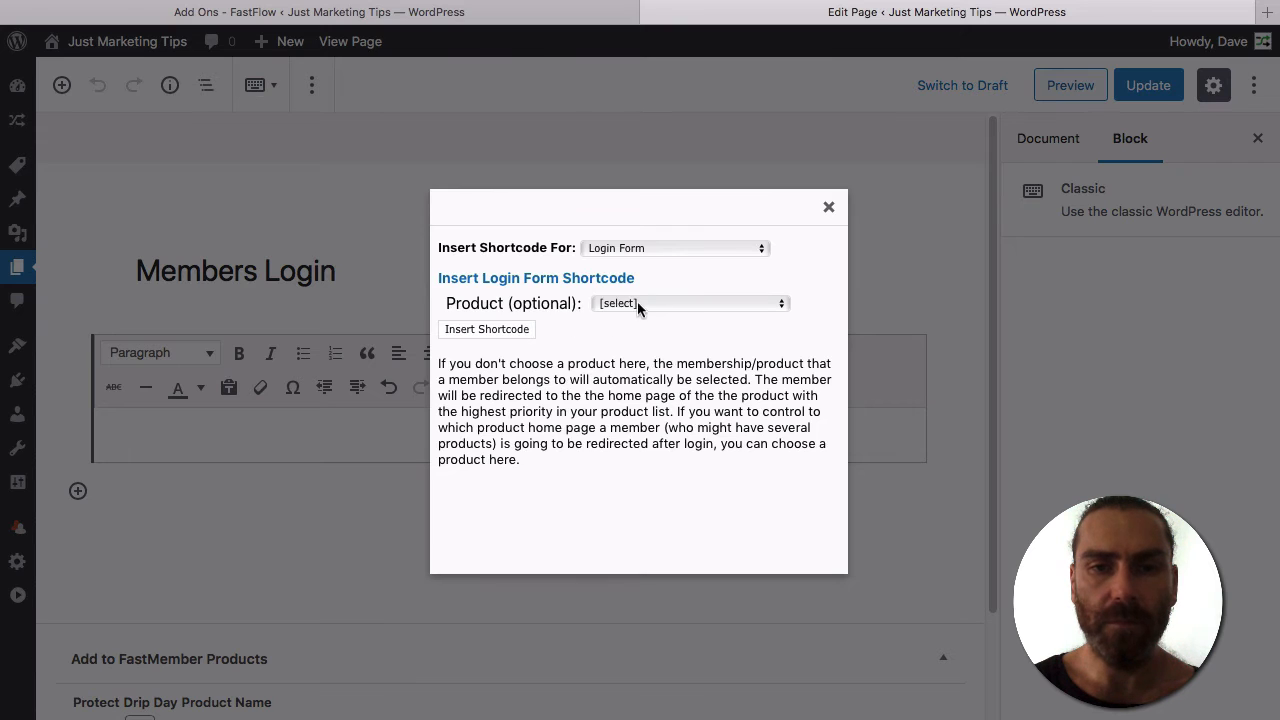
click(644, 302)
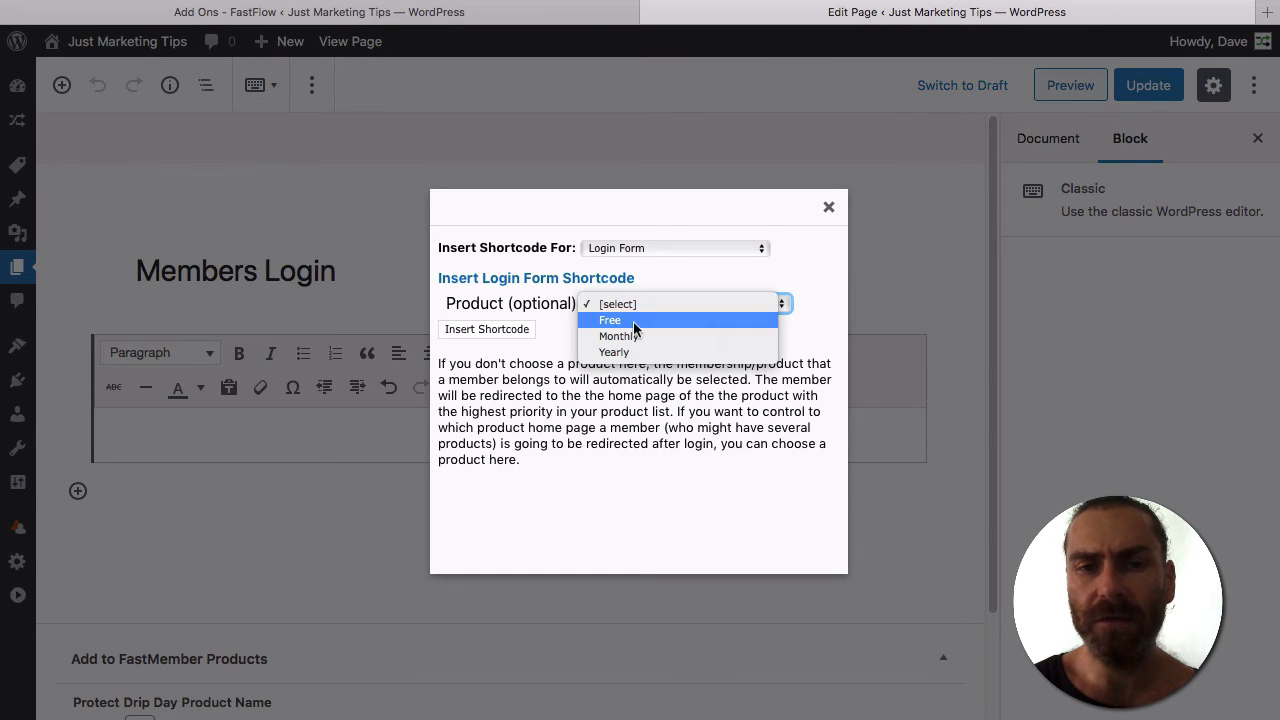
click(650, 306)
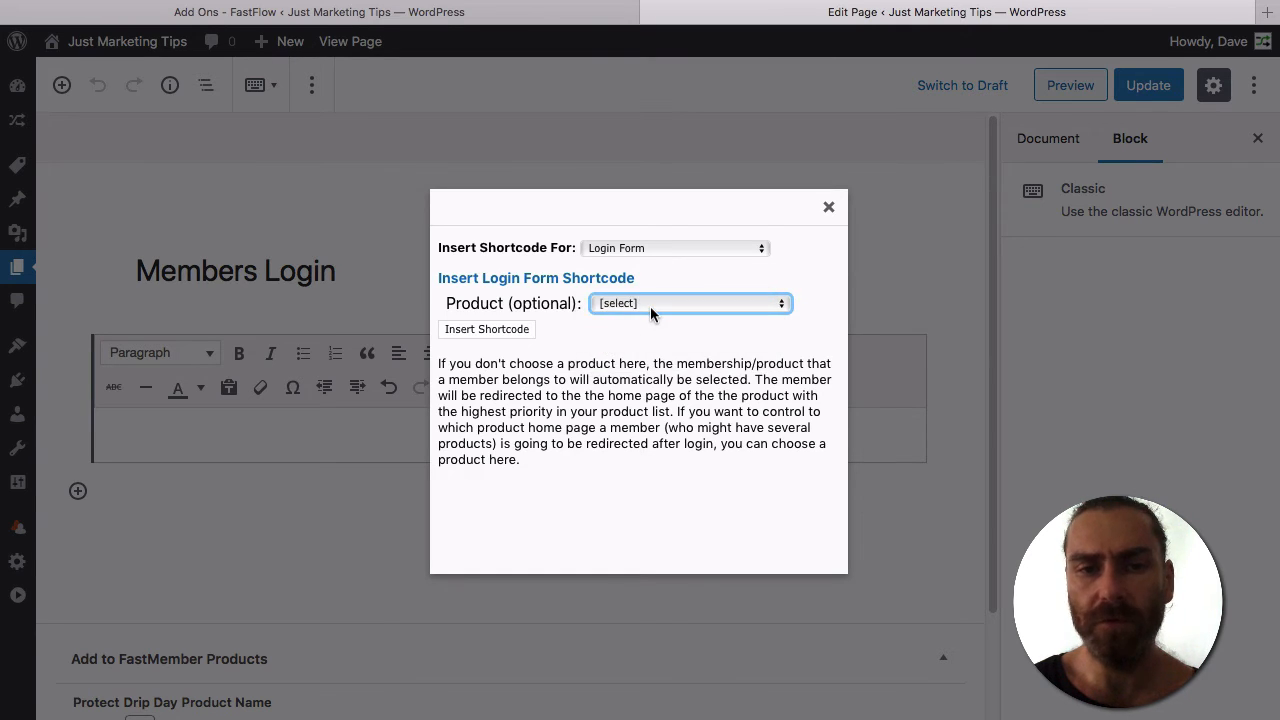
click(490, 331)
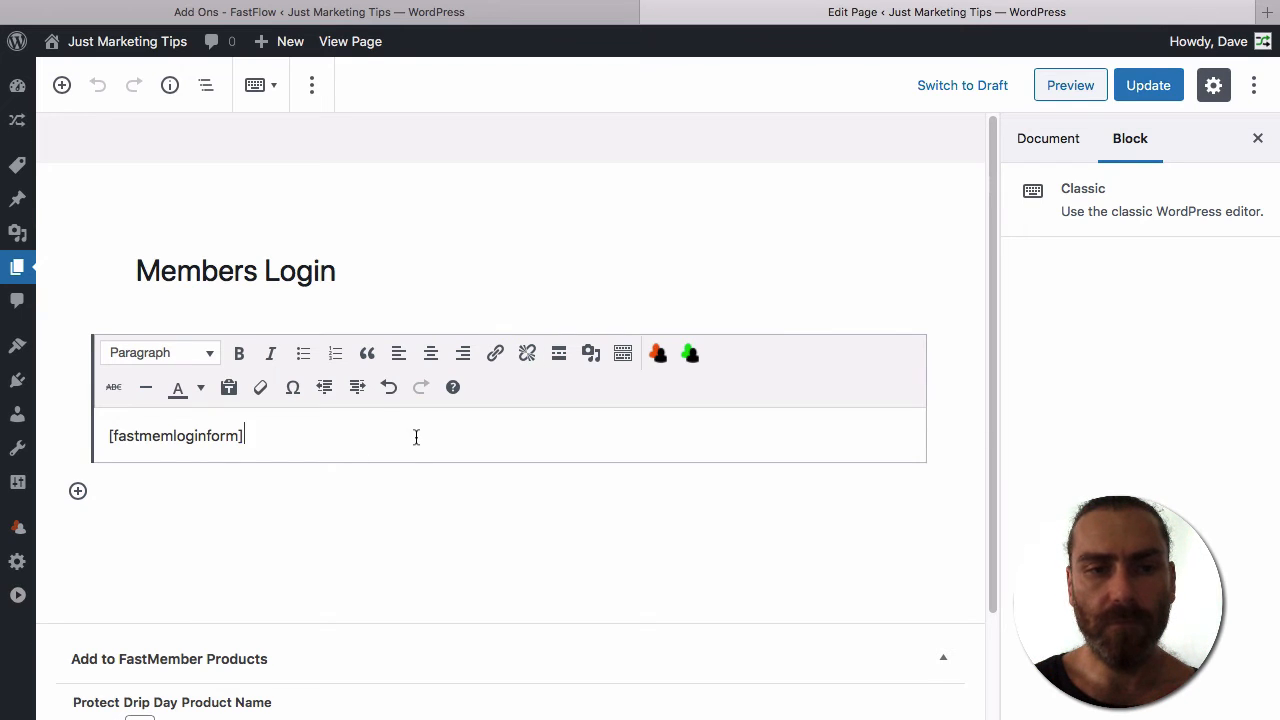
Insert a second Login Form shortcode on a new line below the first, with Free as its product
key(Return)
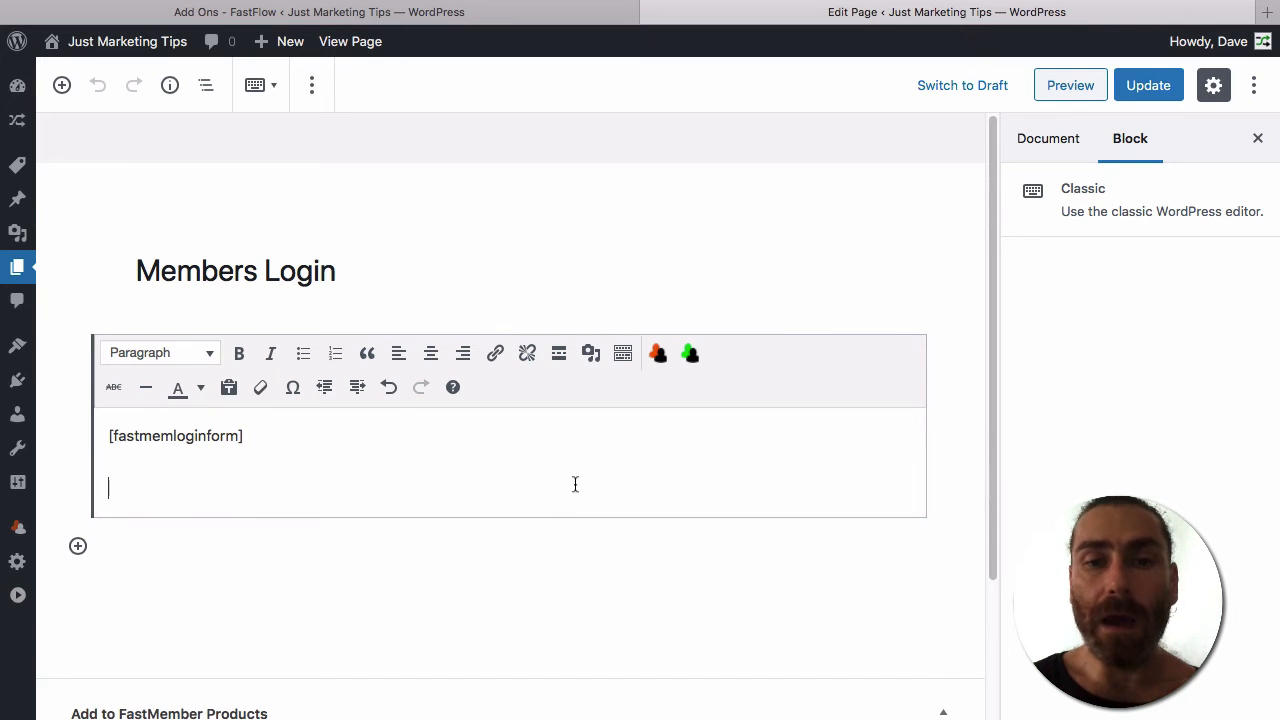
click(657, 353)
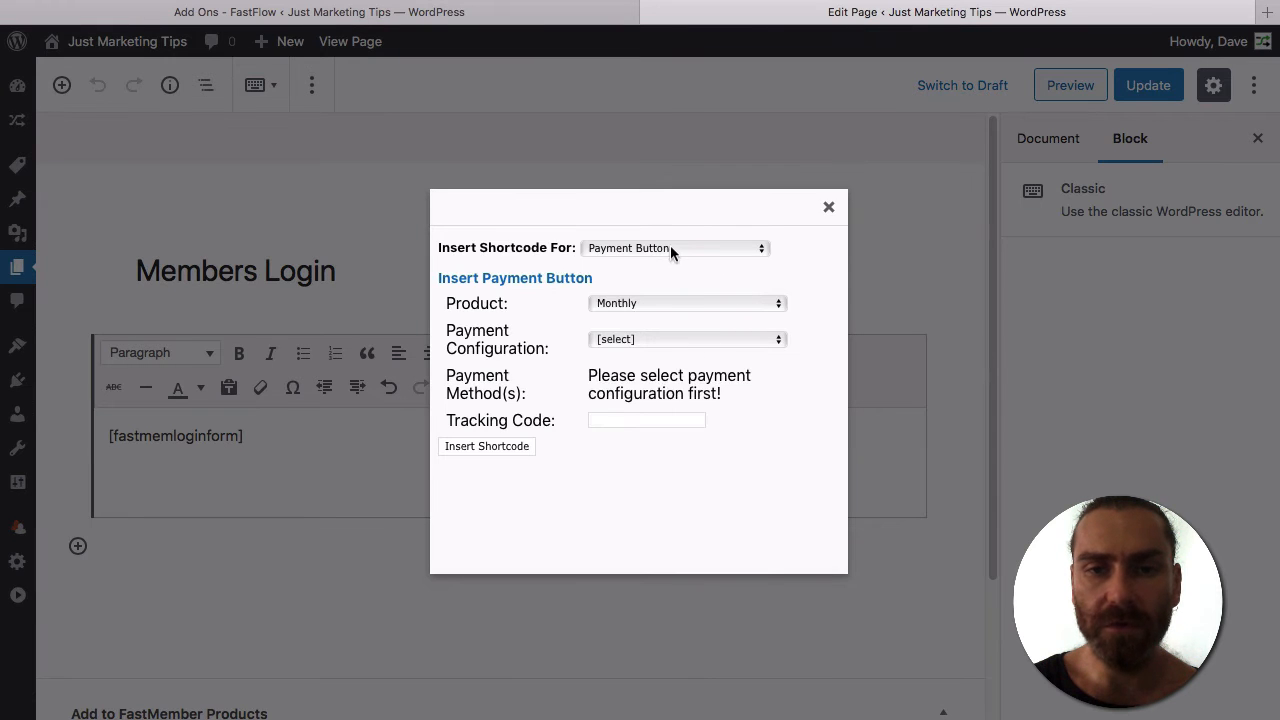
click(670, 248)
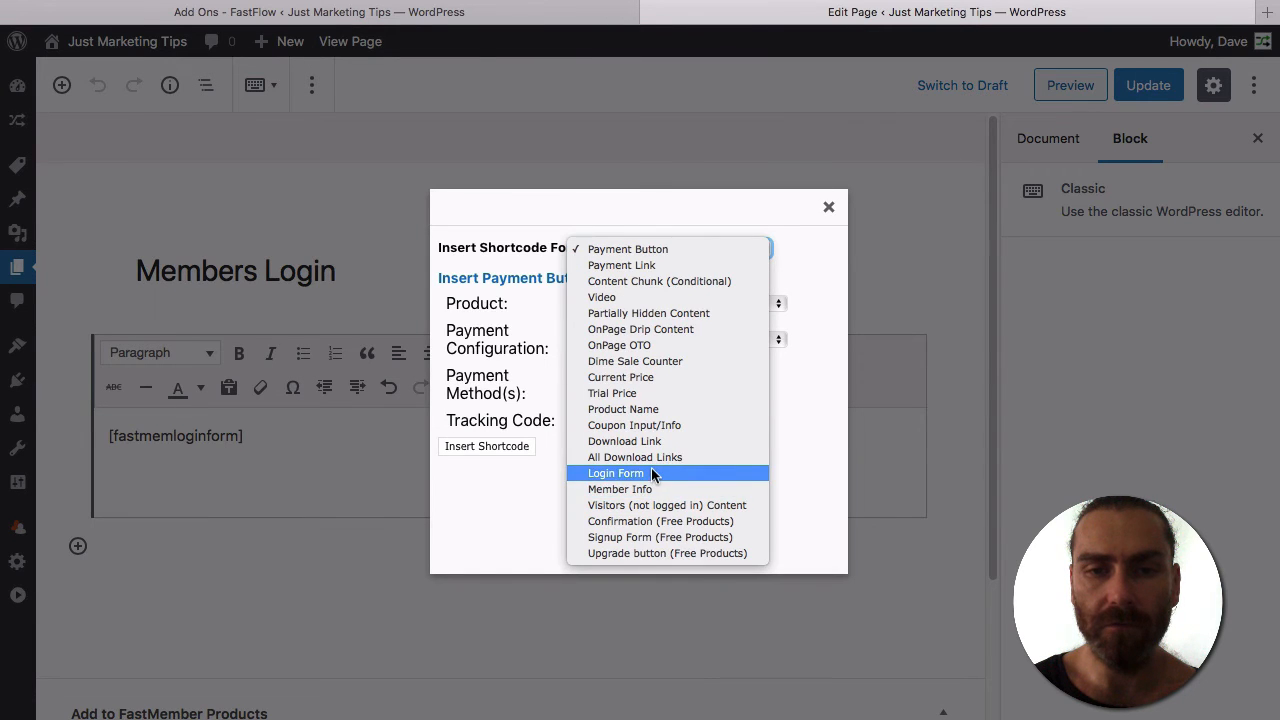
click(651, 473)
click(688, 300)
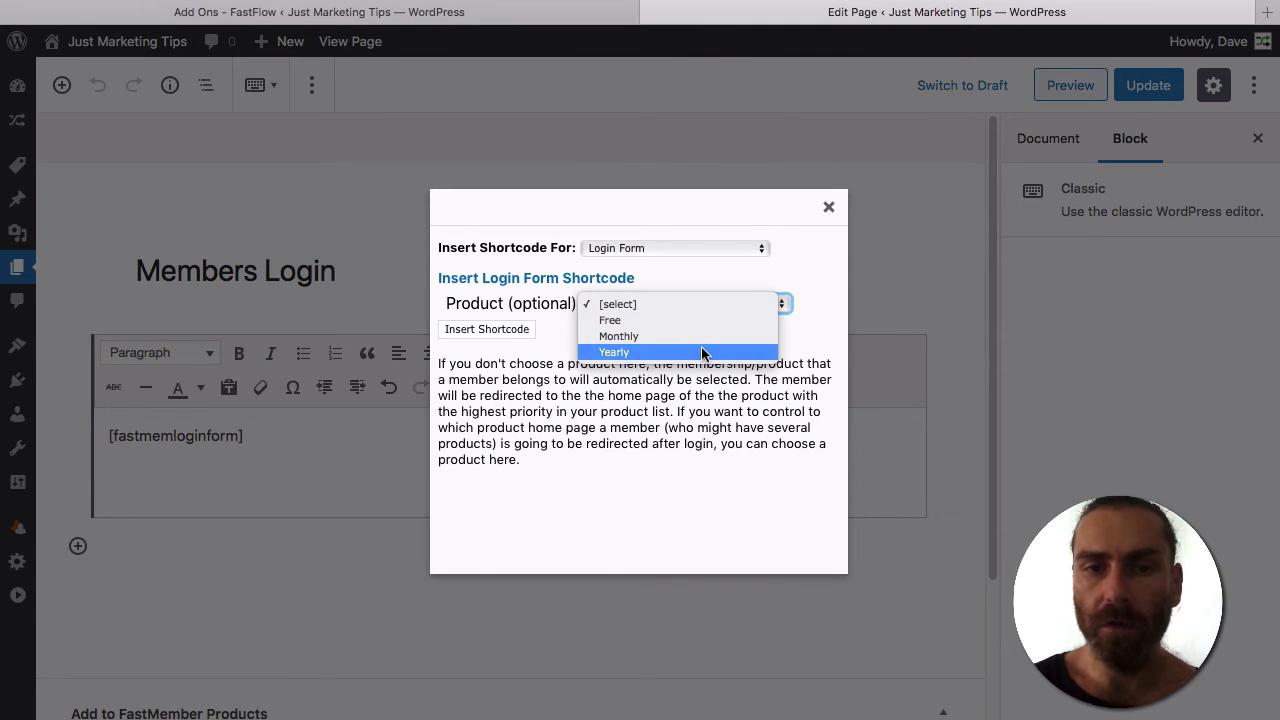
click(684, 321)
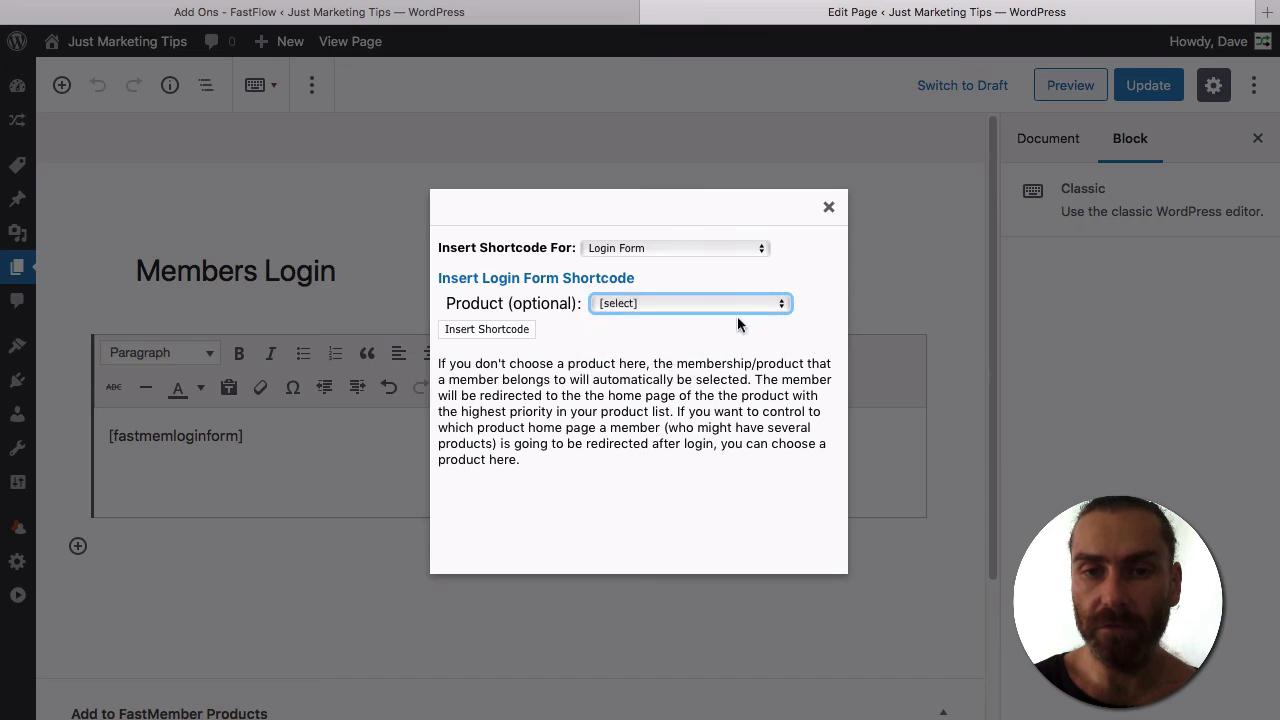
click(487, 329)
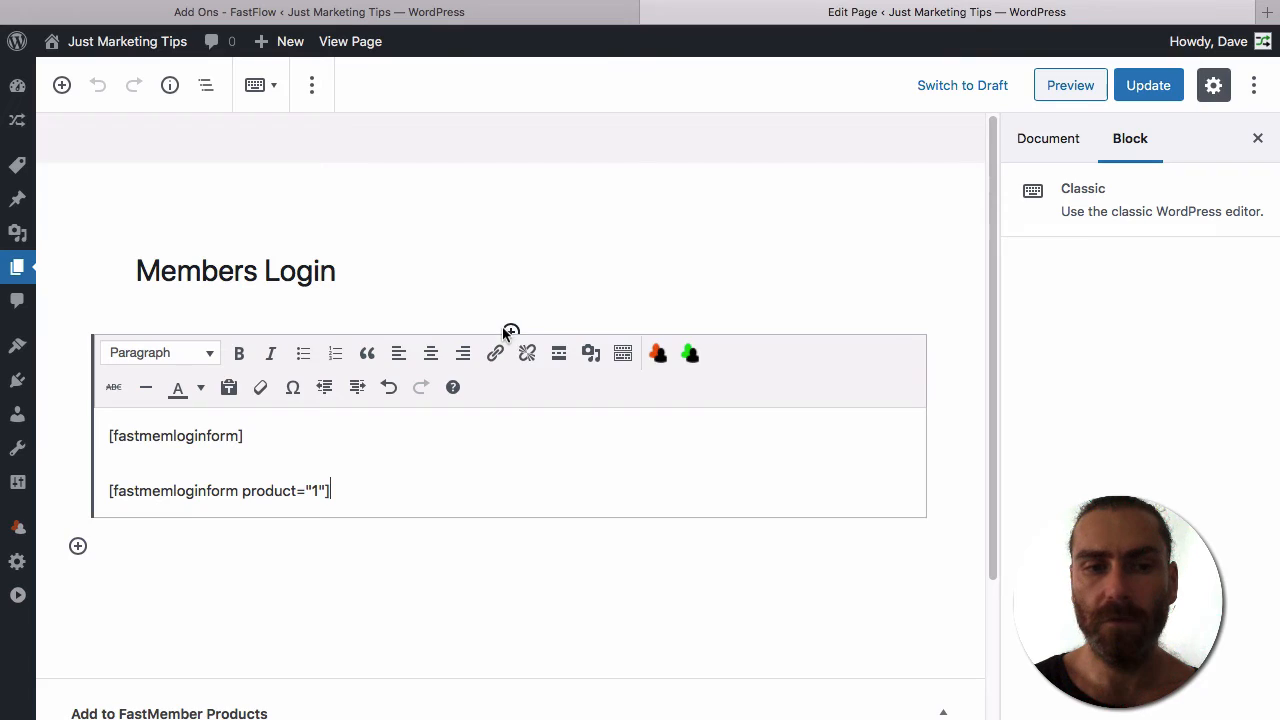
Examine the product attribute and its value in the second login form shortcode against the plain one
drag(242, 490, 326, 490)
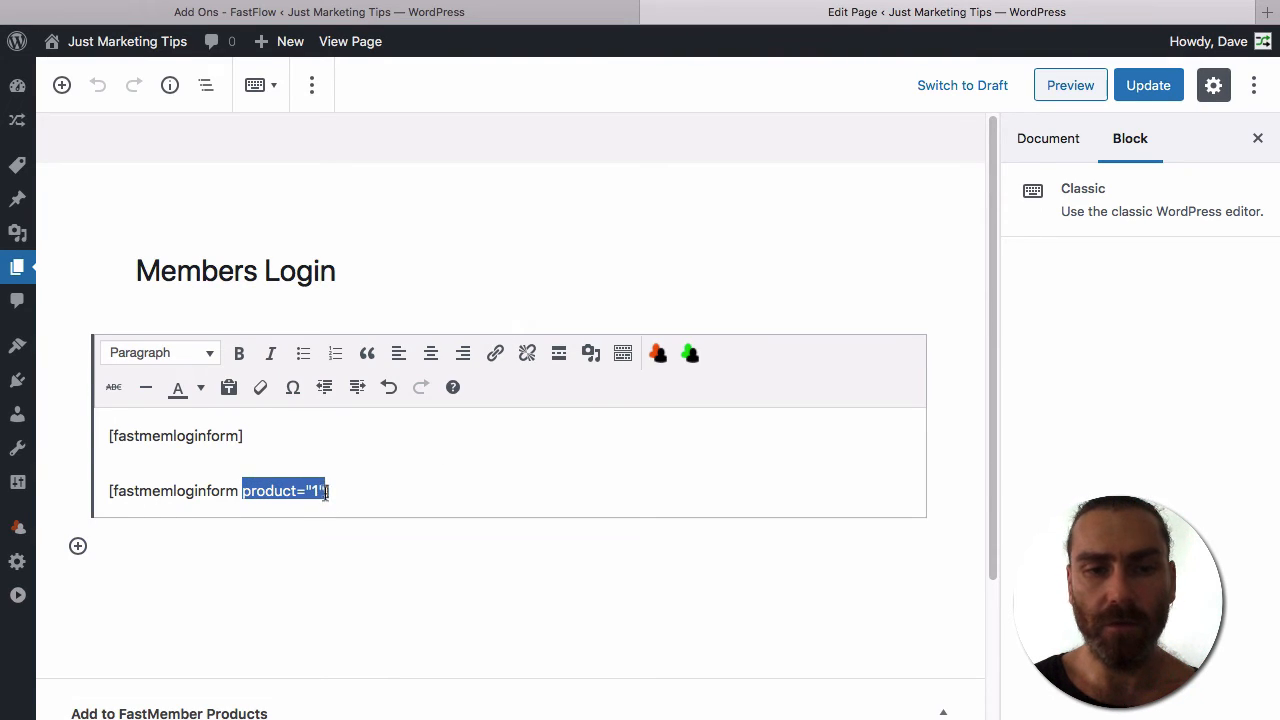
click(386, 491)
click(319, 490)
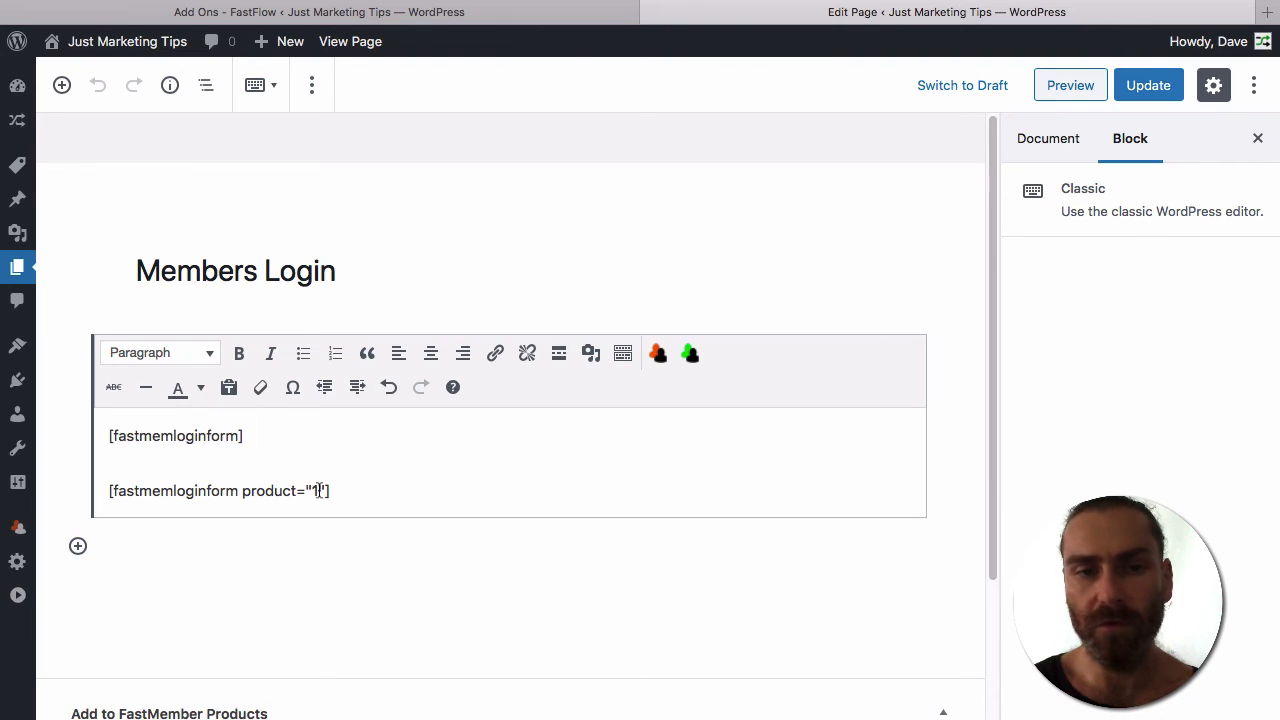
click(658, 354)
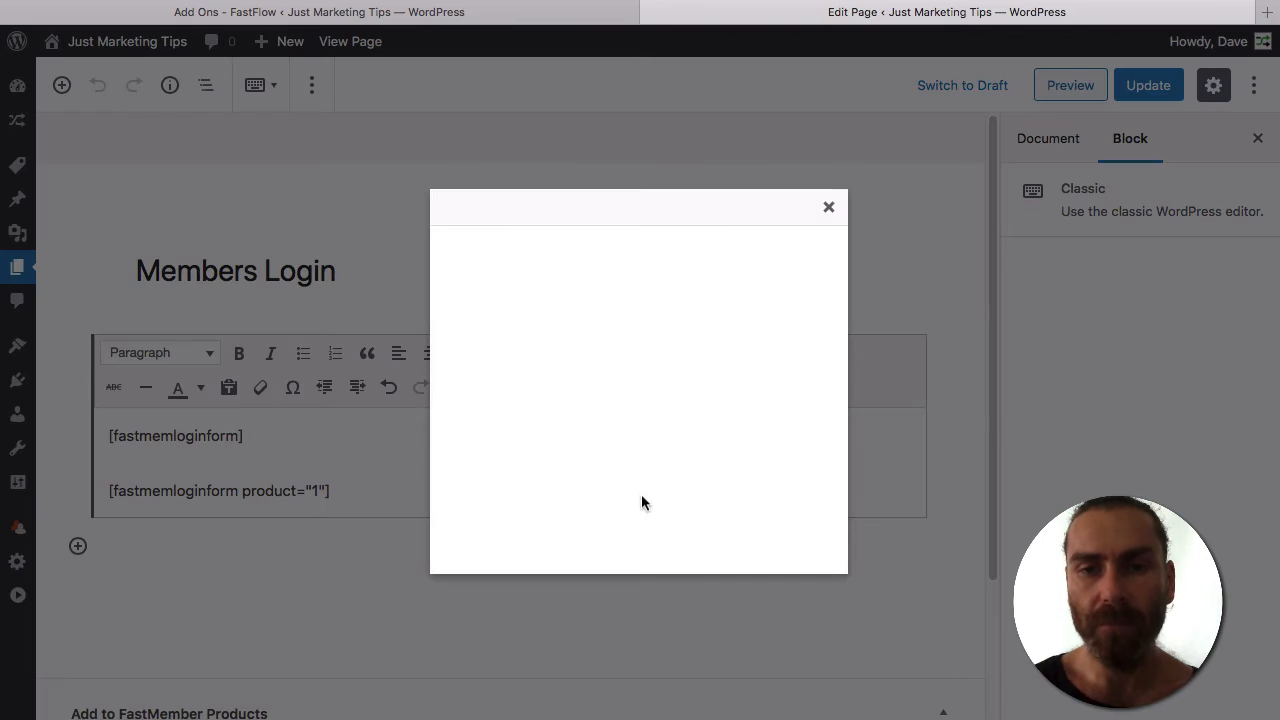
click(828, 208)
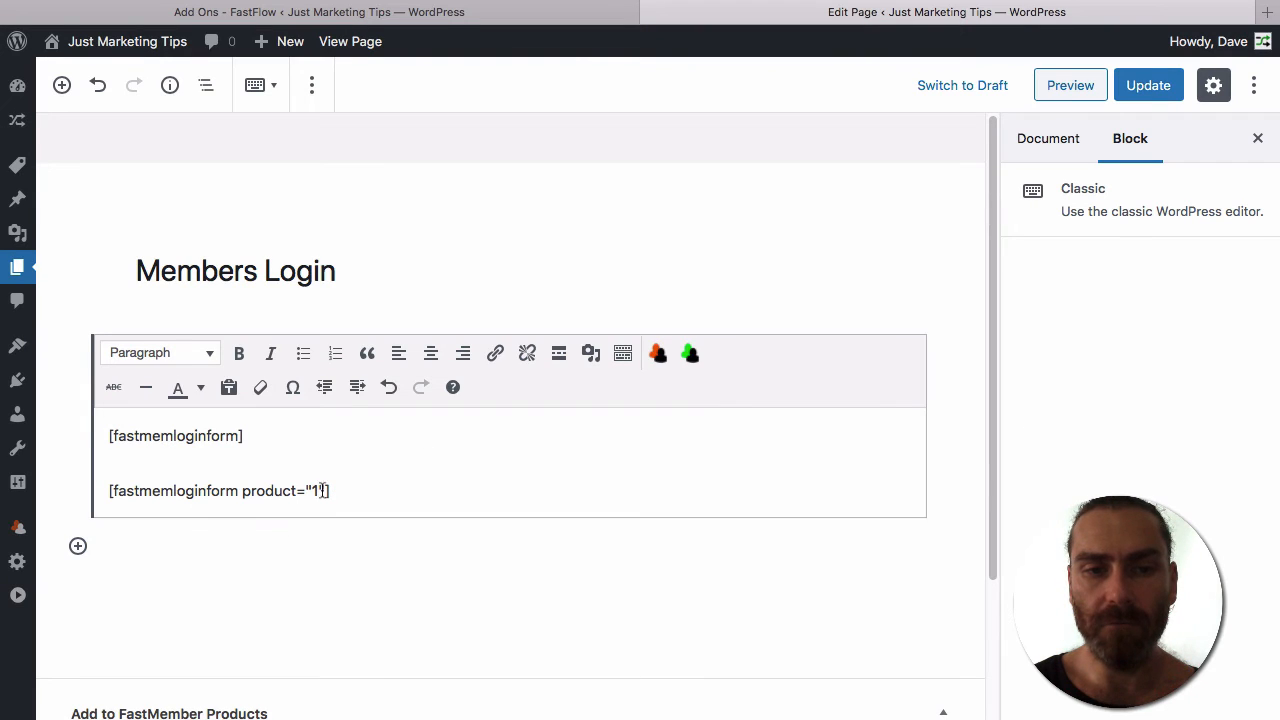
double_click(316, 490)
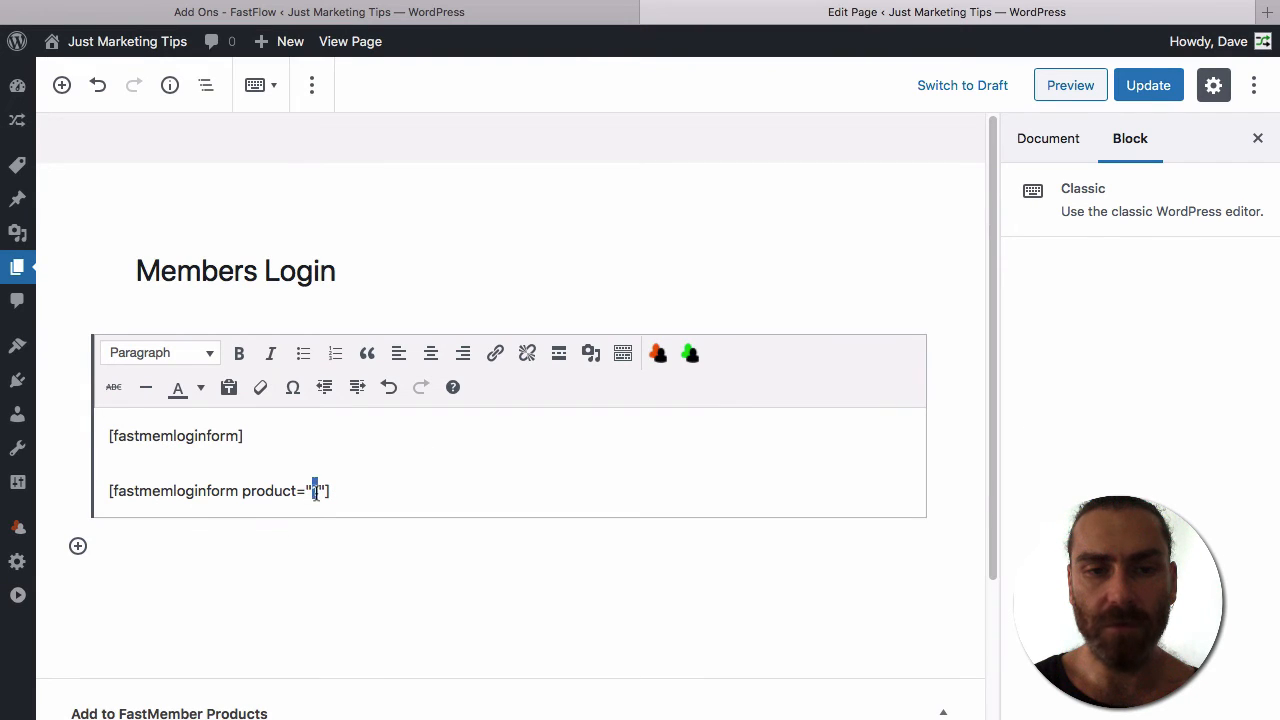
click(383, 516)
click(360, 430)
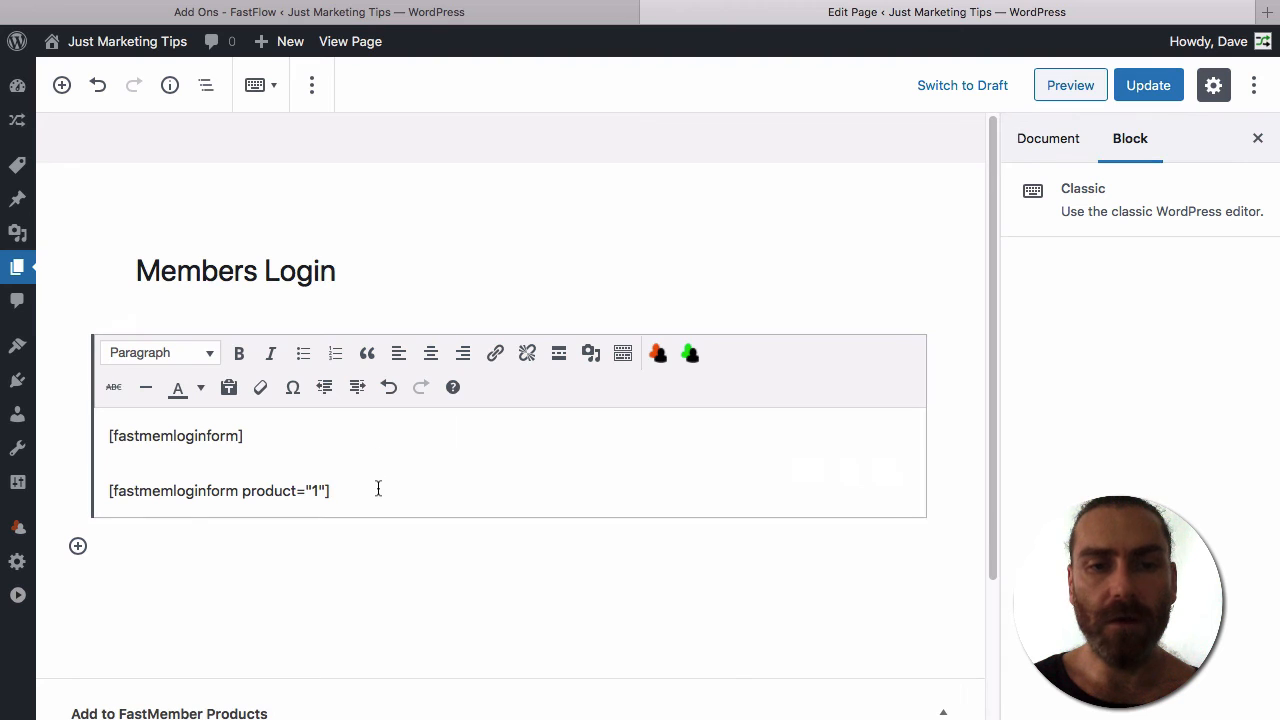
Delete the product-specific shortcode and its empty line, then update the Members Login page
triple_click(246, 489)
key(BackSpace)
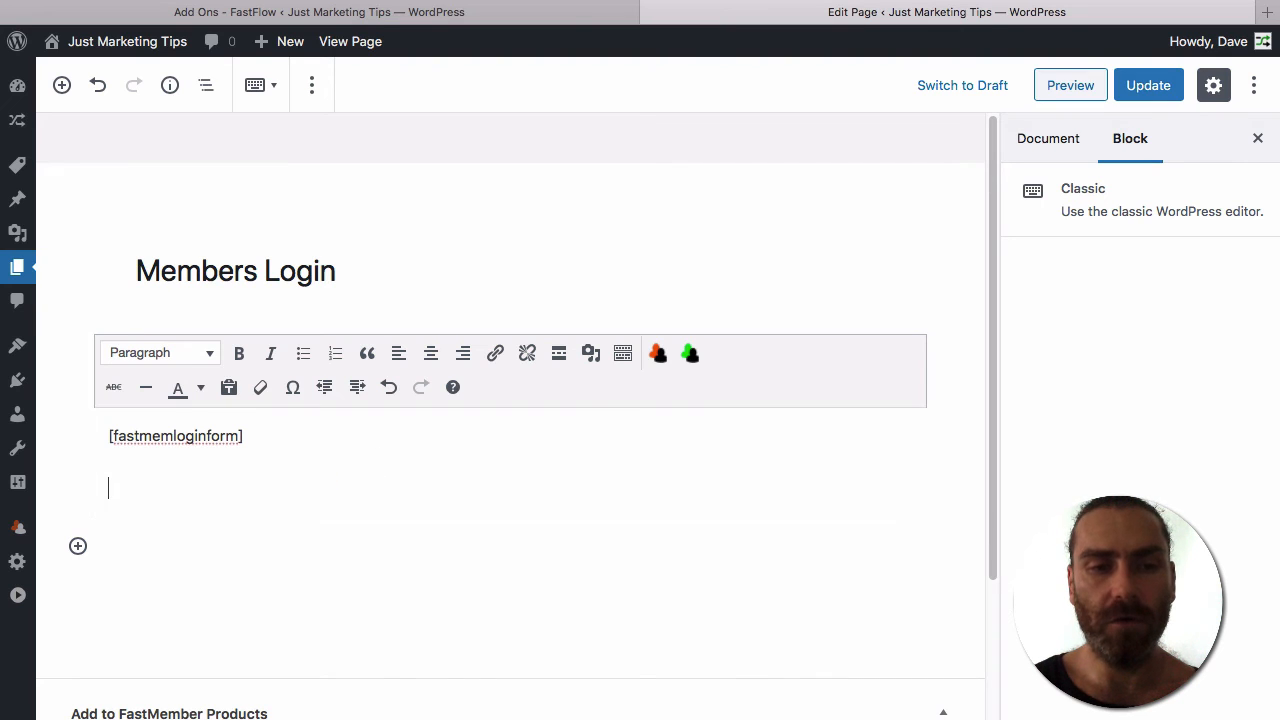
key(BackSpace)
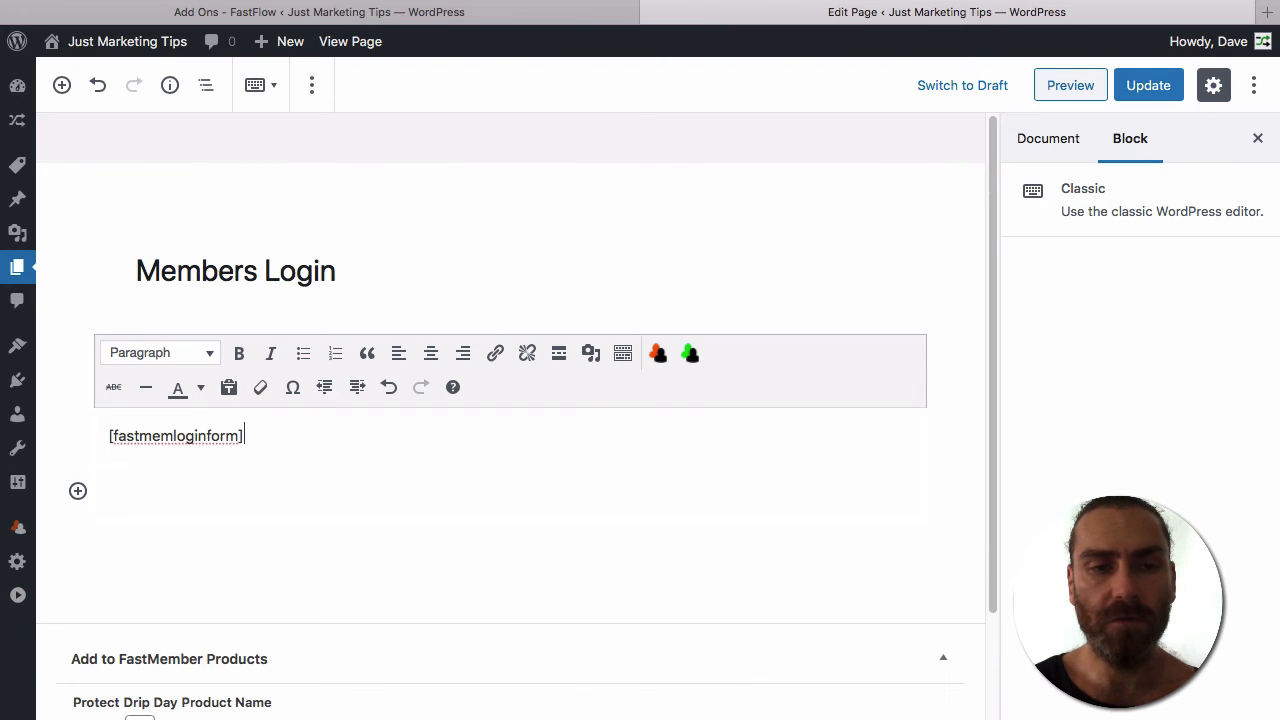
click(1150, 86)
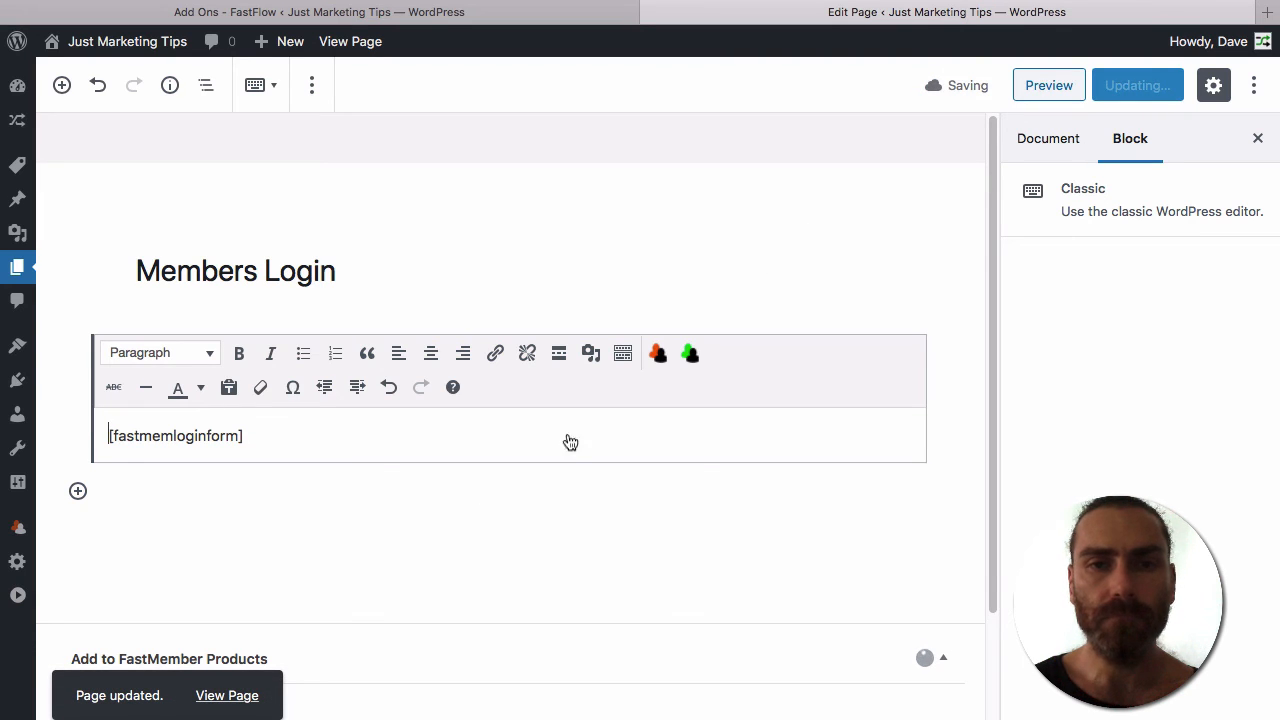
View the published Members Login page and compare its content for a logged-in user with the logged-out view, reloading the page
click(237, 692)
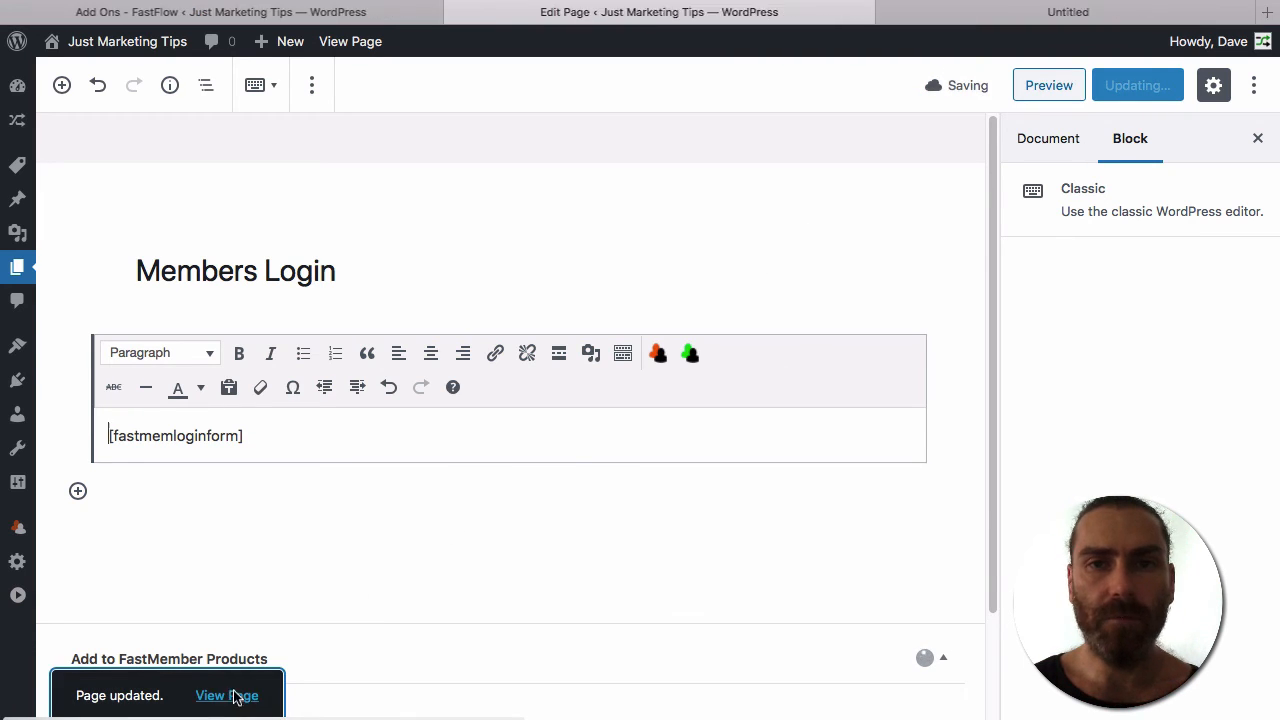
click(958, 18)
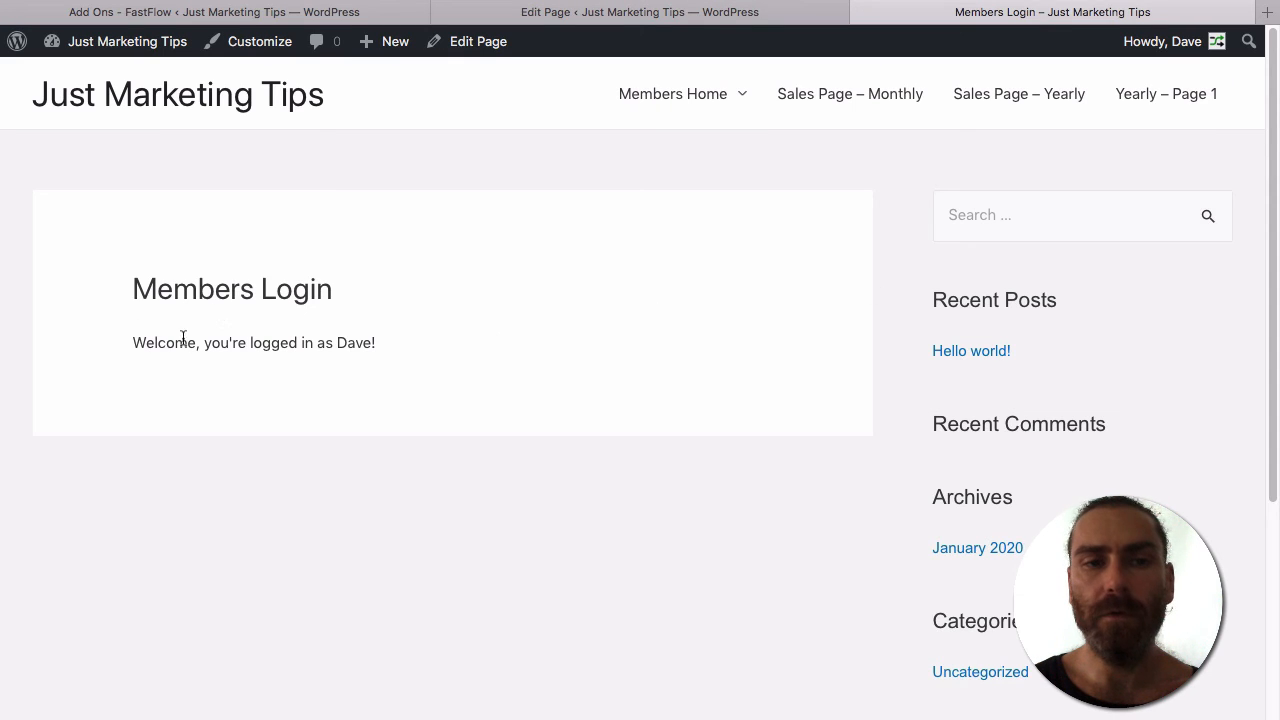
drag(131, 343, 404, 333)
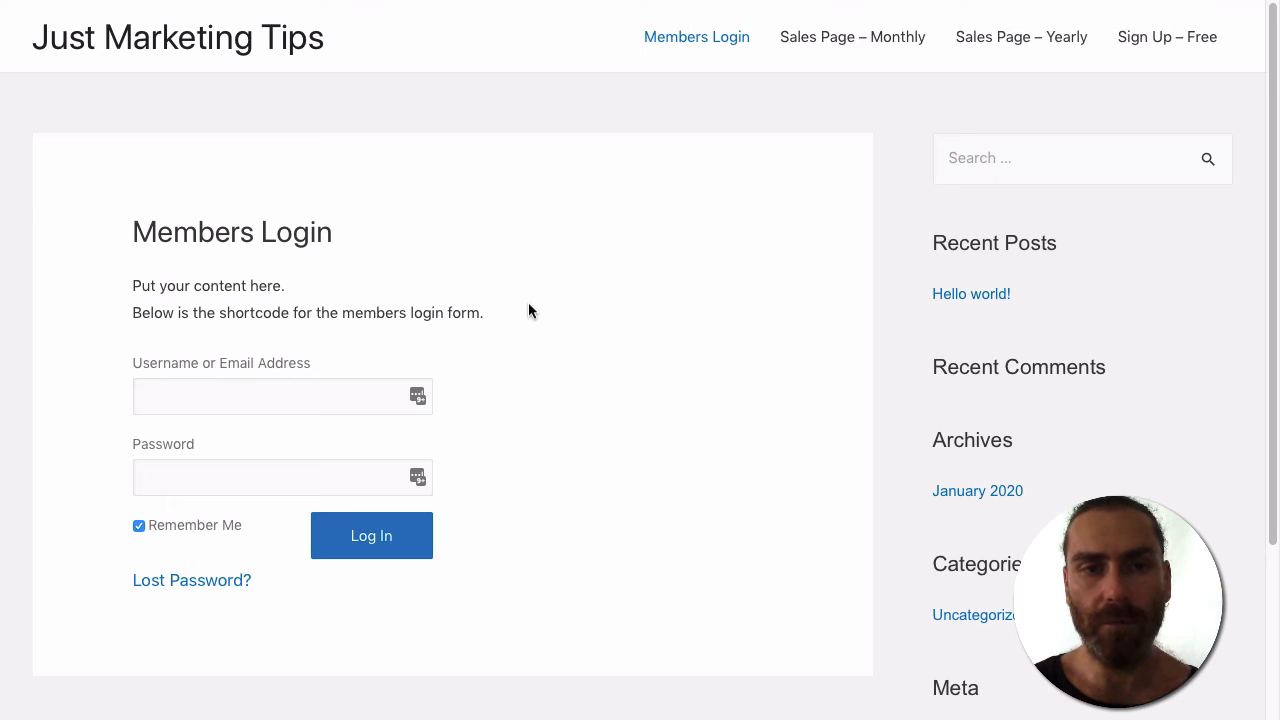
key(super+r)
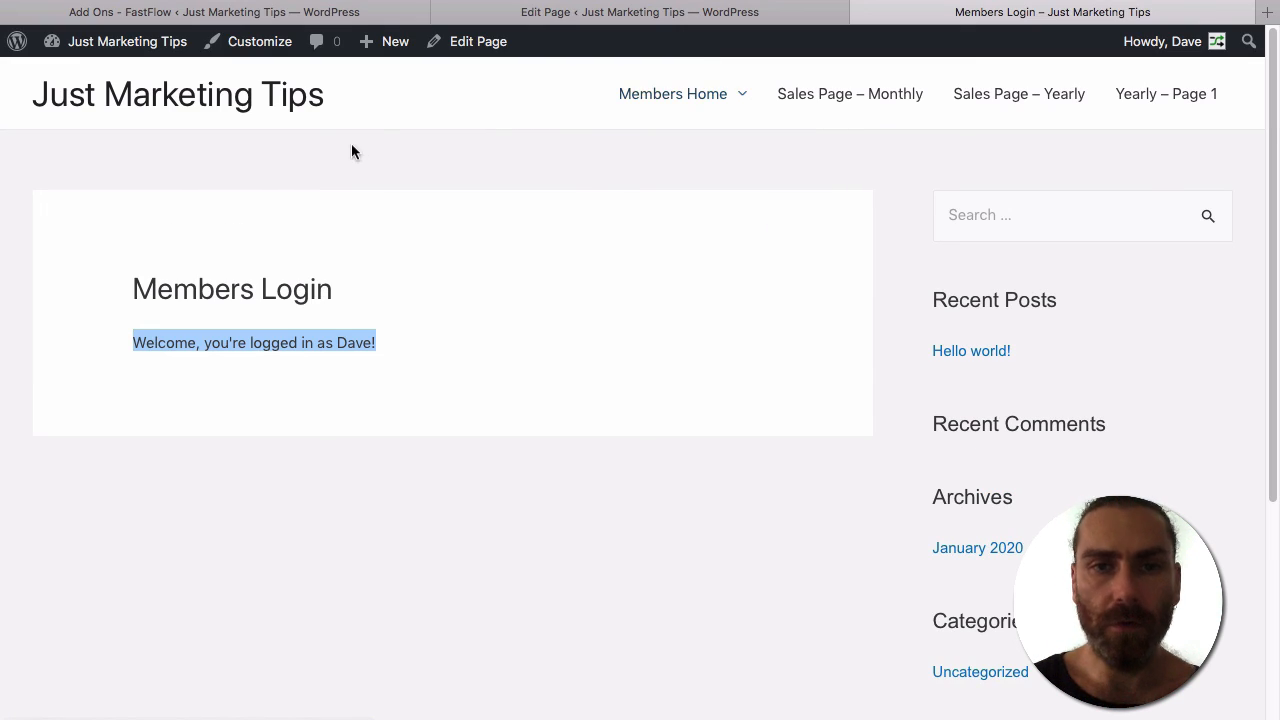
Return to the Members Login page editor and examine the setting in Add to FastMember Products that hides this page from menus
mouse_move(715, 103)
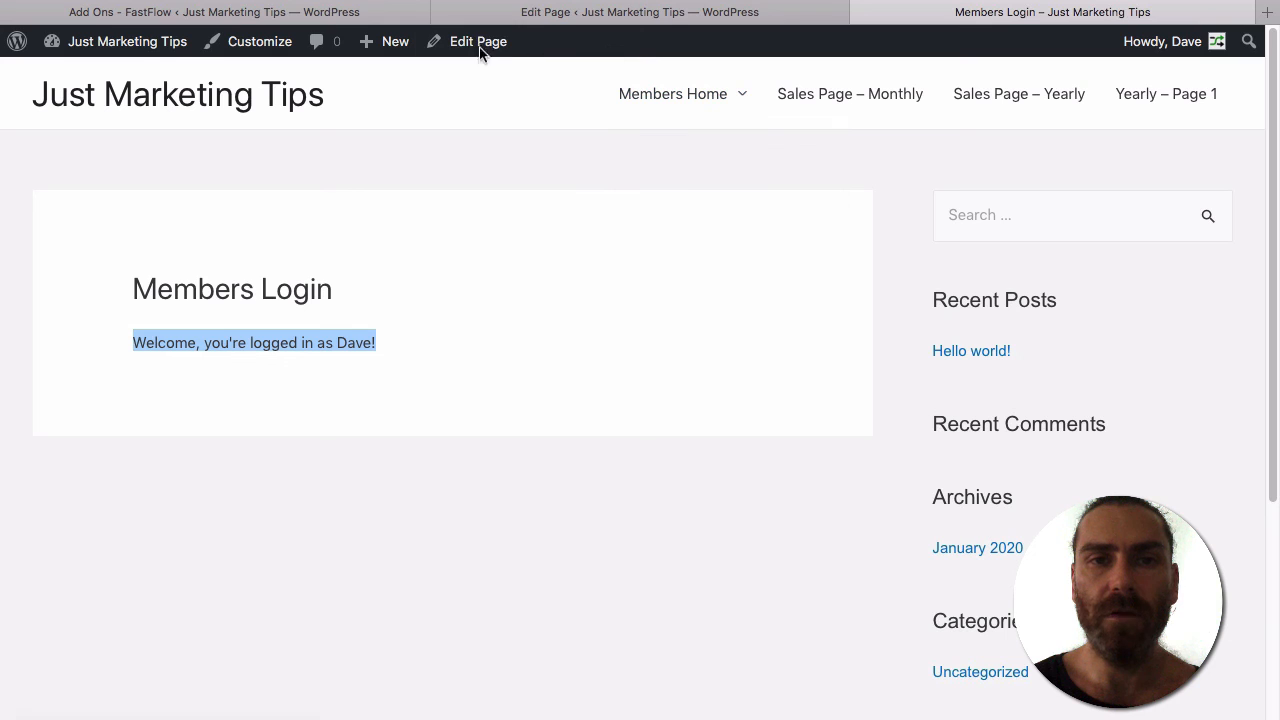
click(560, 14)
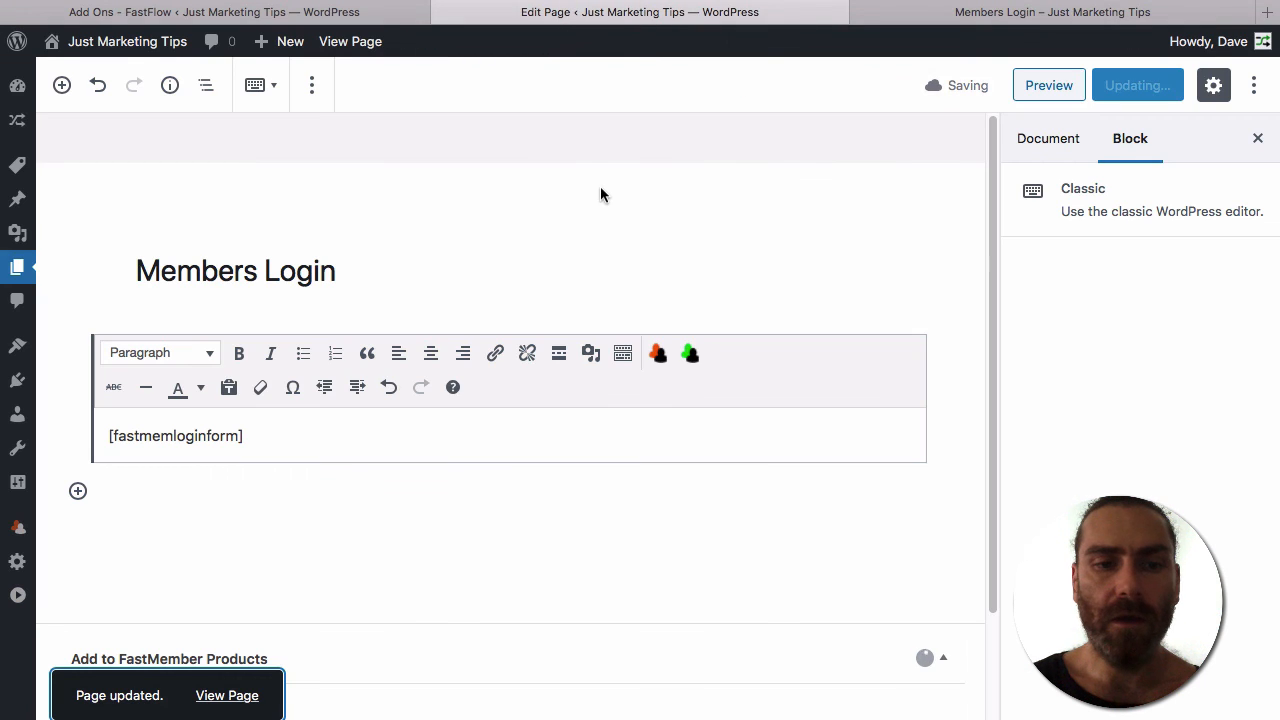
scroll(585, 508, down, 3)
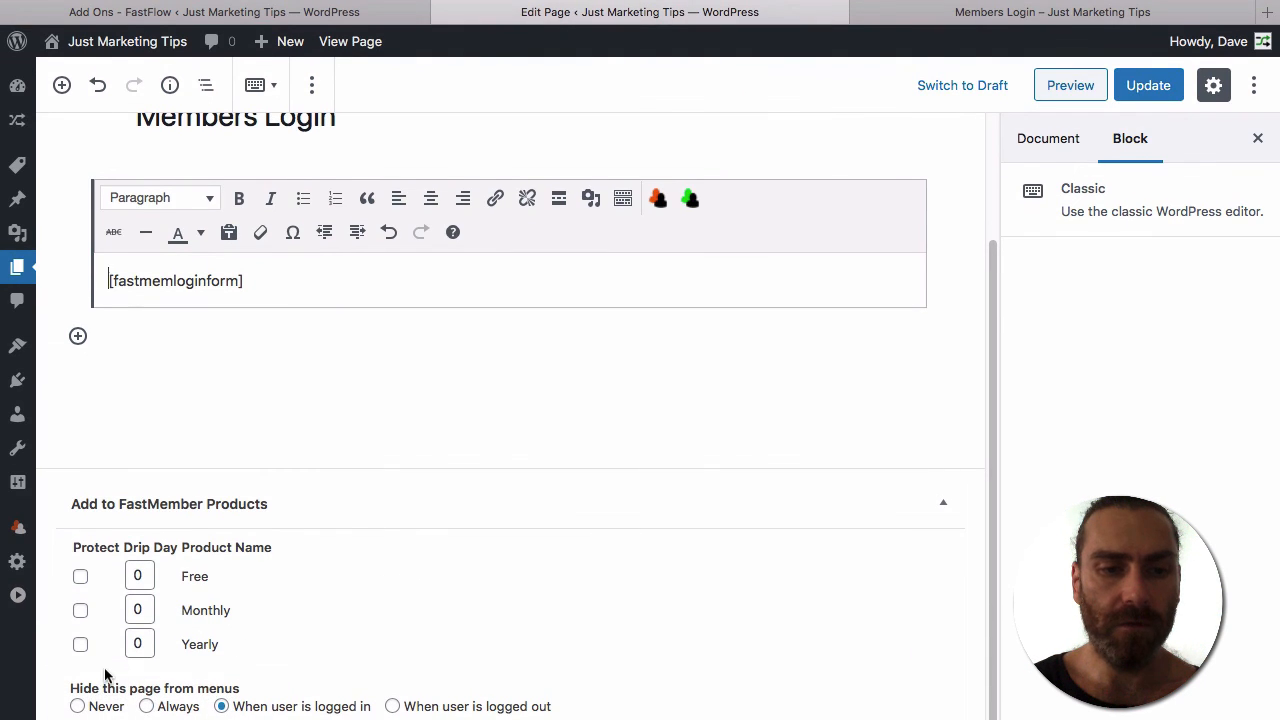